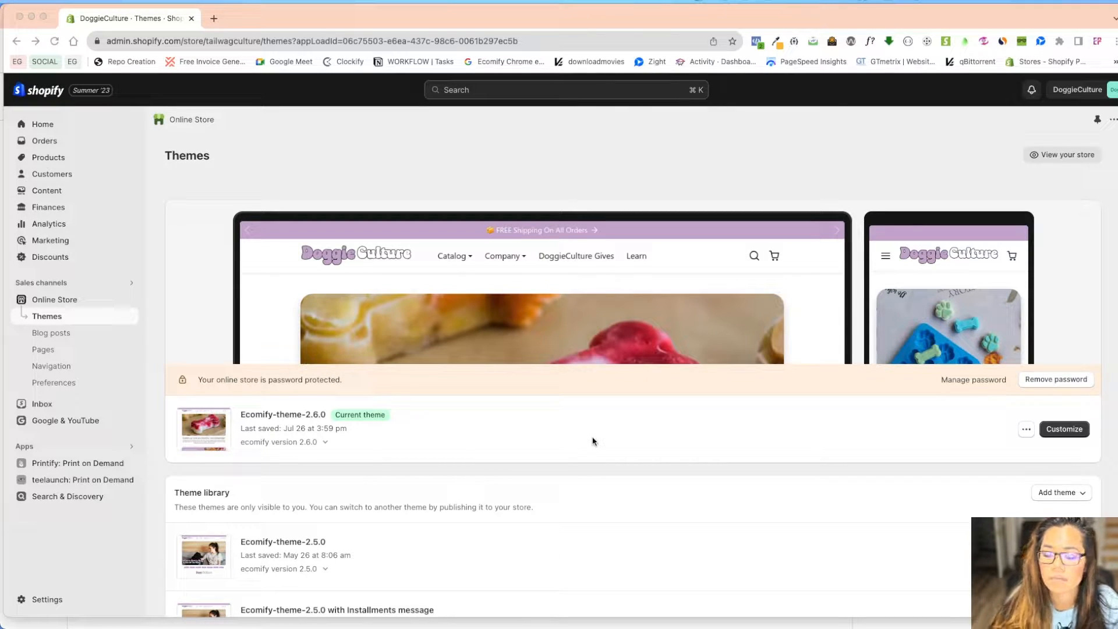
Duplicate the current Ecomify-theme-2.6.0 theme to create 'Copy of Ecomify-theme-2.6.0'
left_click(1025, 429)
left_click(973, 503)
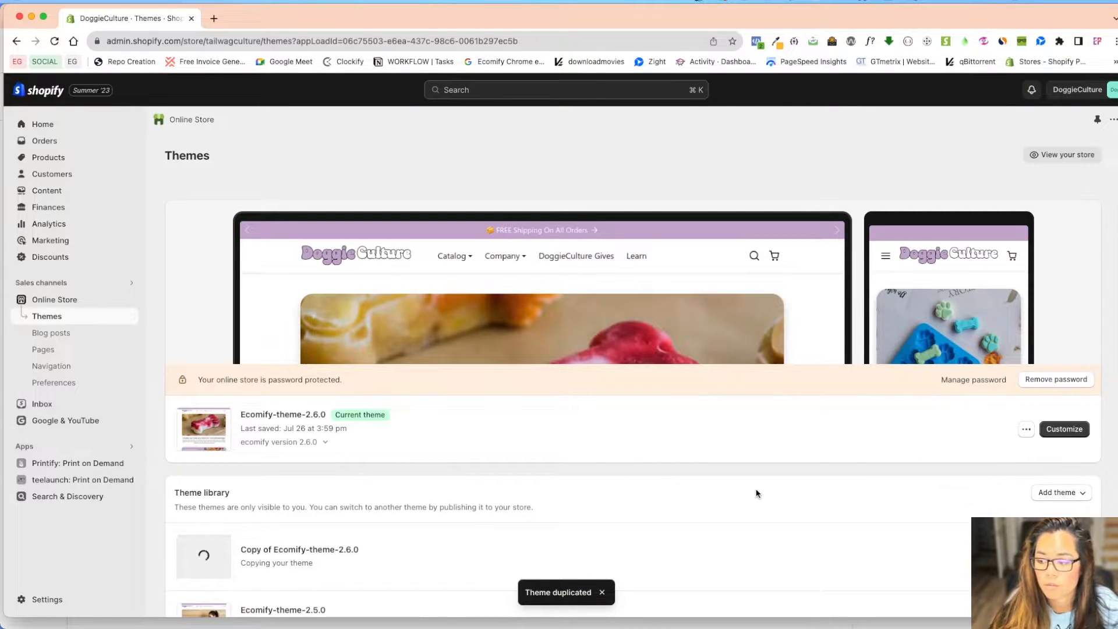
scroll(674, 482, "down", 1)
scroll(640, 486, "down", 2)
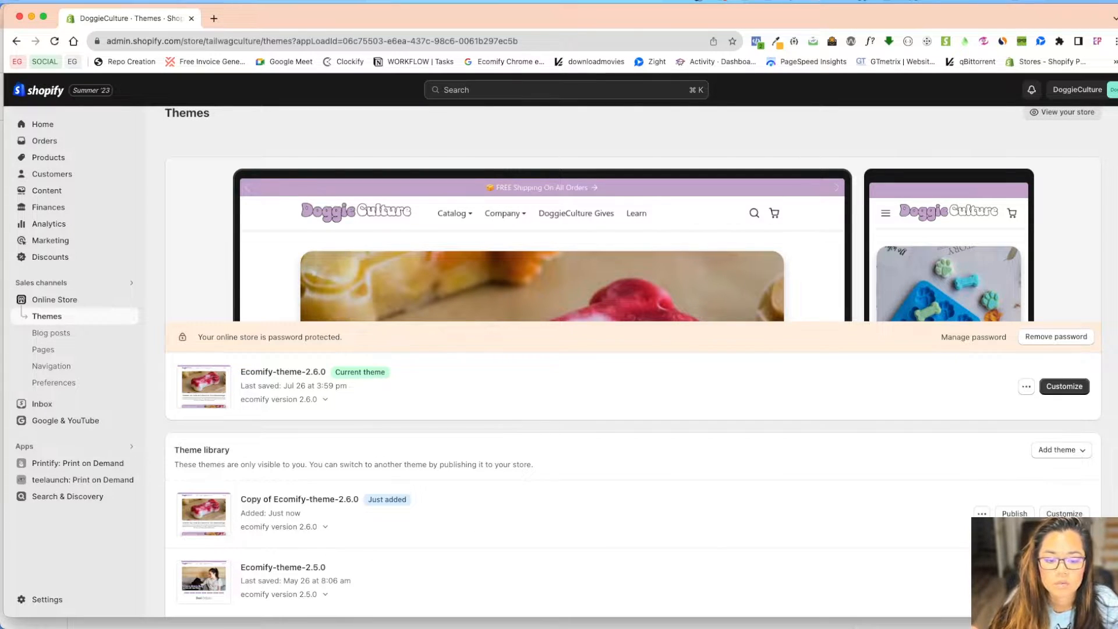
Open the theme copy in the customizer and bring up its page templates
left_click(1063, 513)
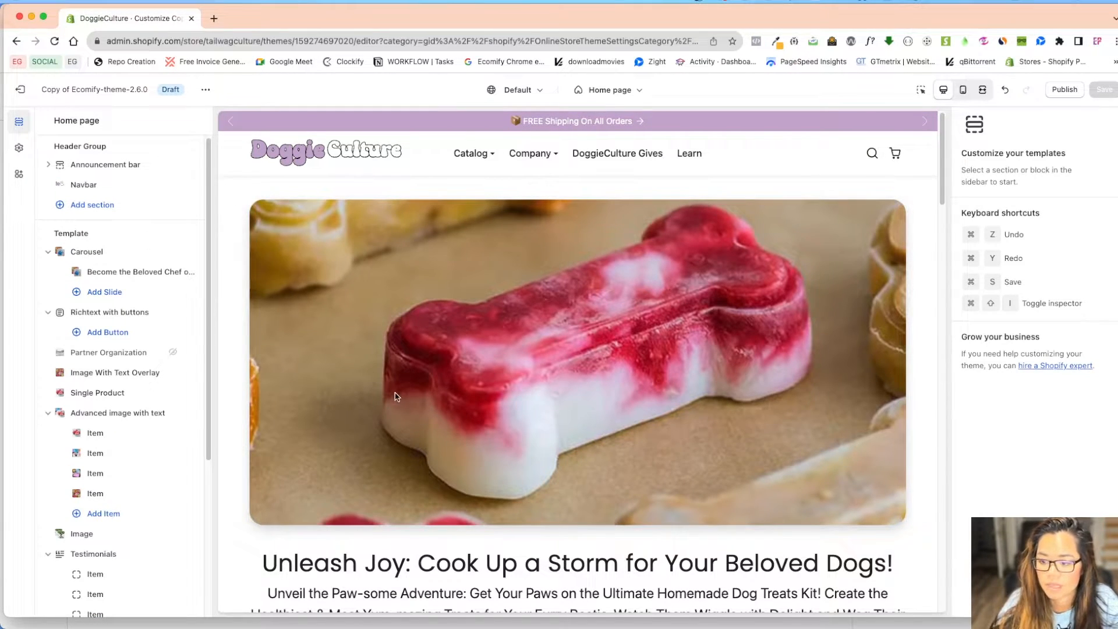
scroll(394, 396, "down", 4)
scroll(391, 393, "up", 4)
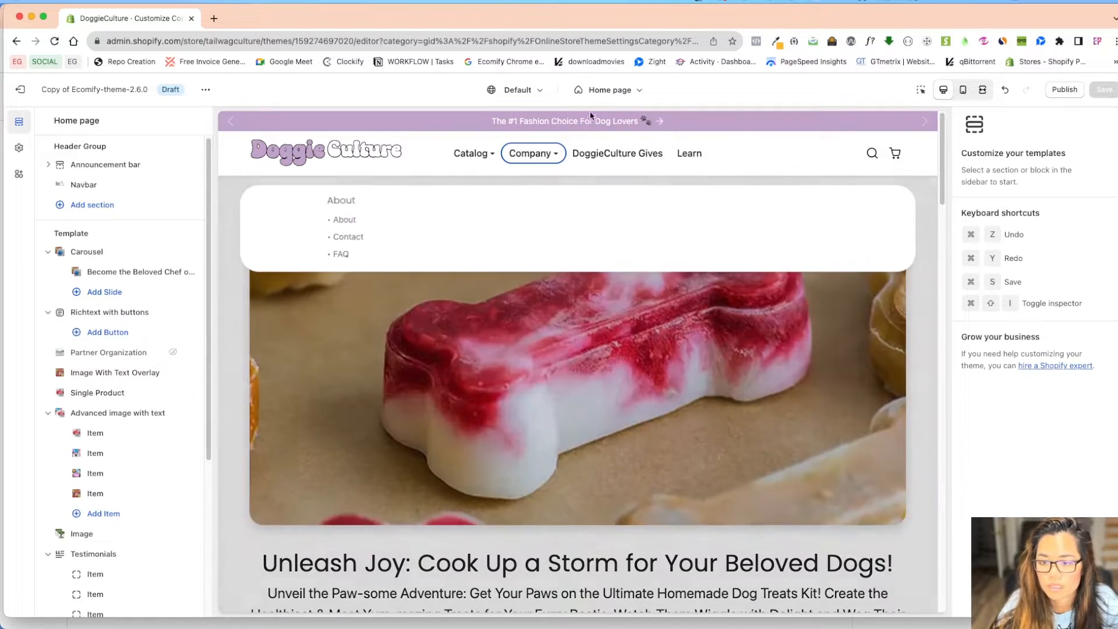
left_click(609, 91)
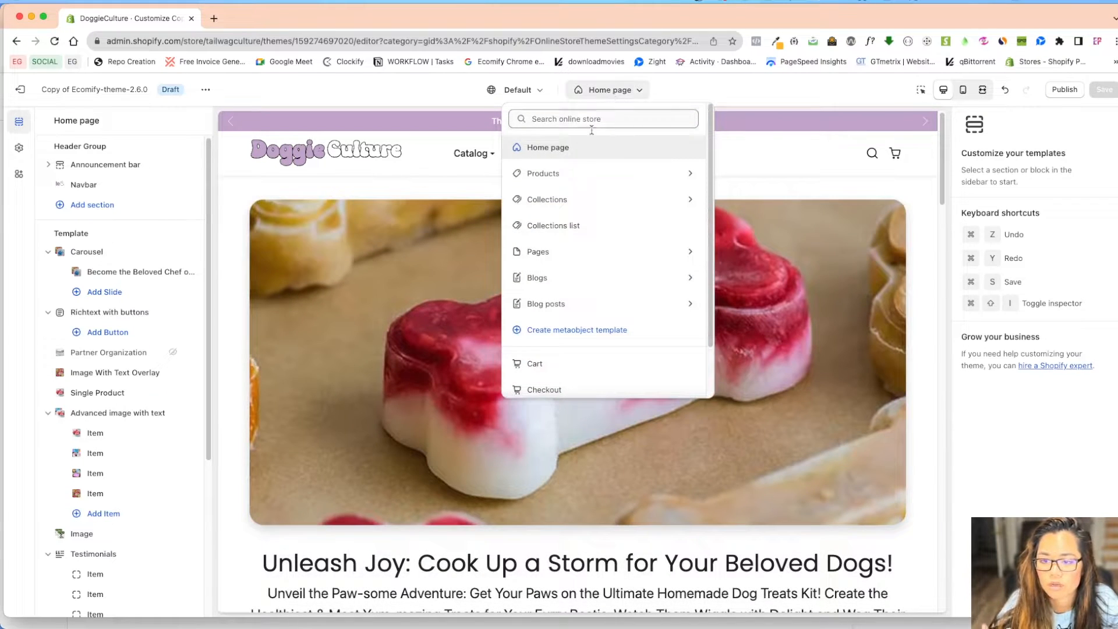
left_click(550, 252)
scroll(606, 302, "down", 2)
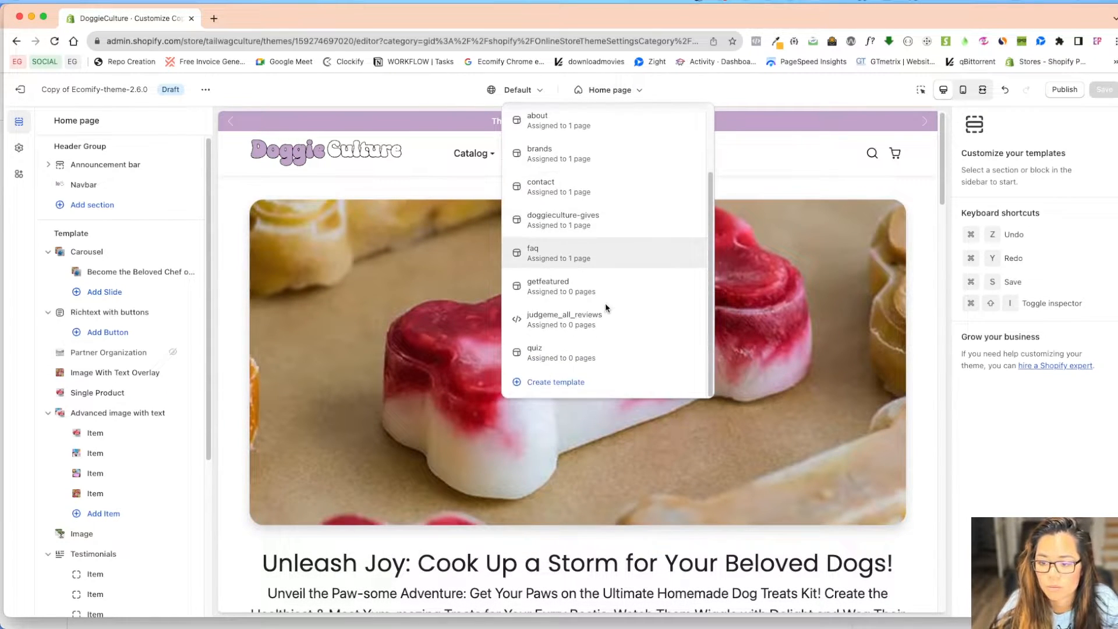
Create a page template named testing101 based on the faq template
left_click(567, 383)
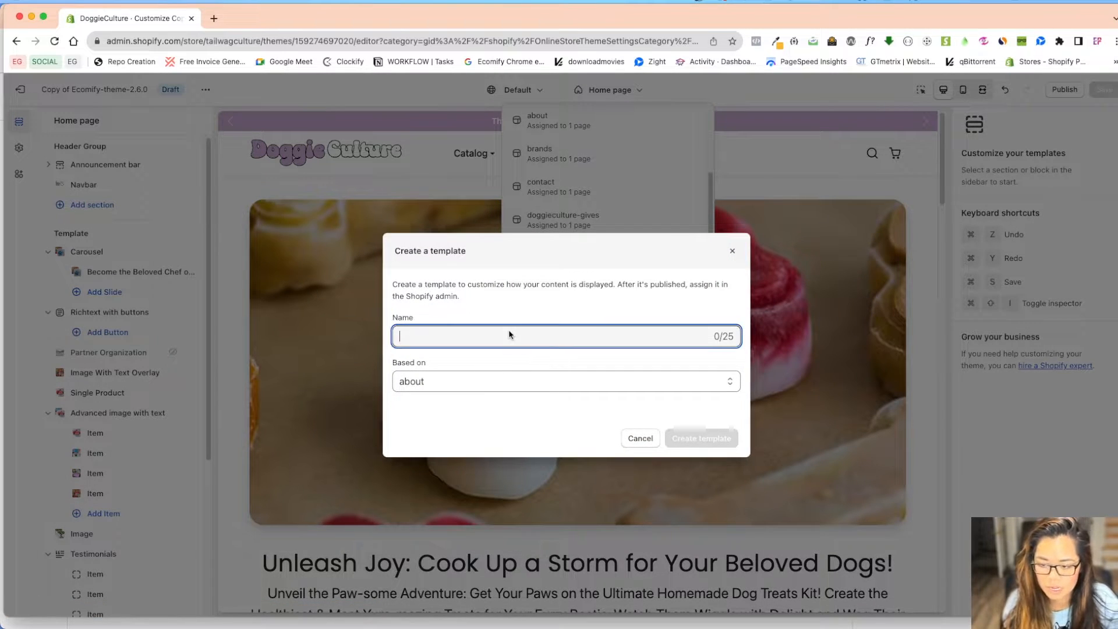
type("testing-")
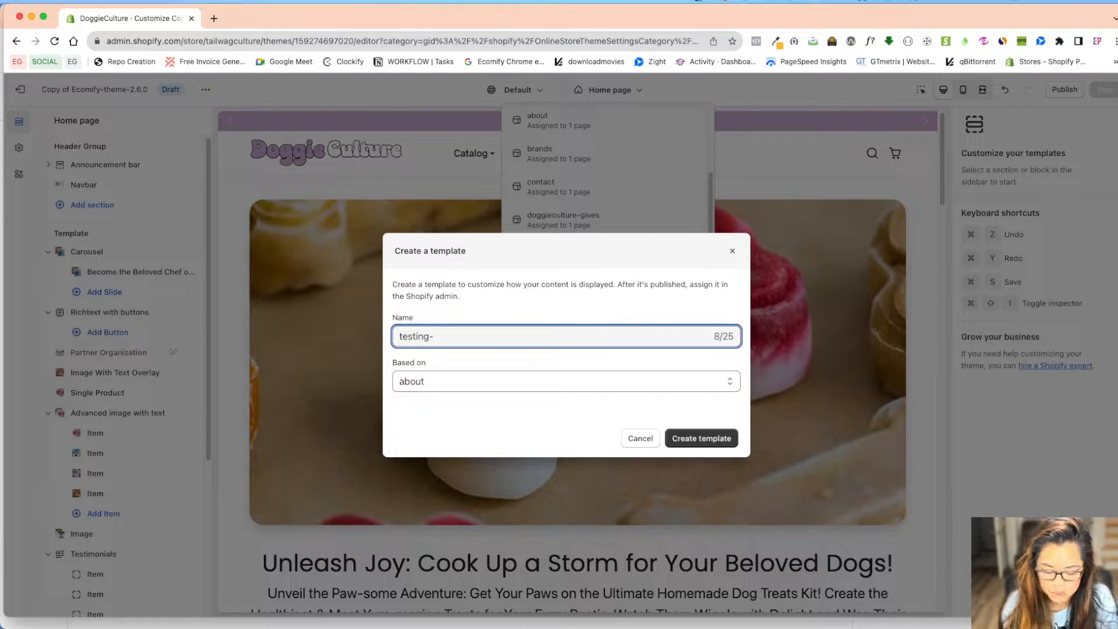
key("BackSpace")
type("101")
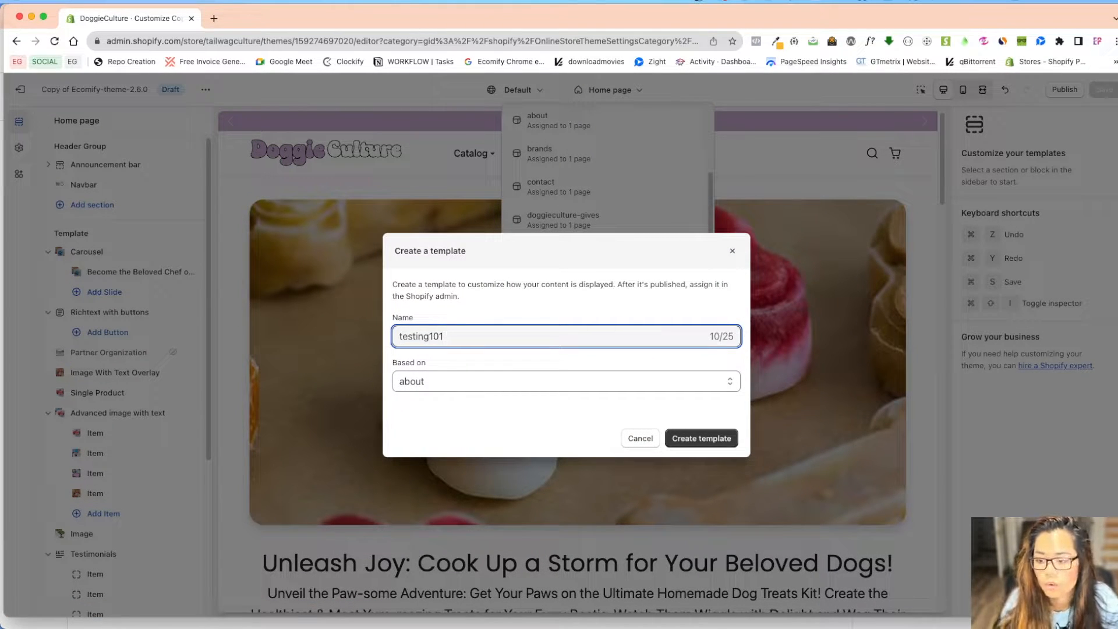
left_click(453, 377)
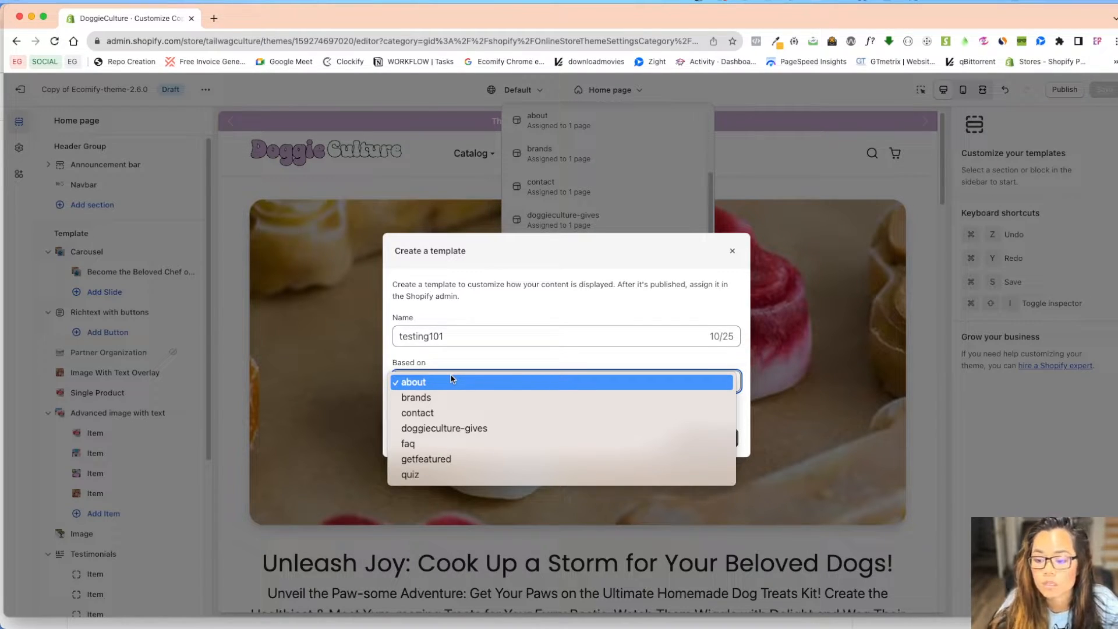
left_click(438, 445)
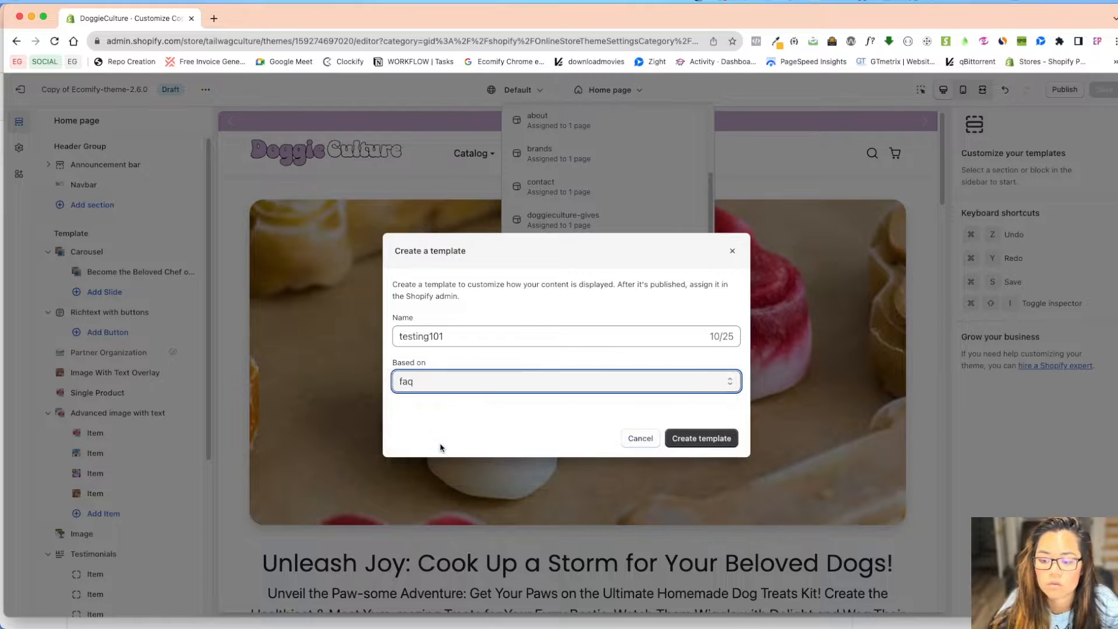
left_click(700, 438)
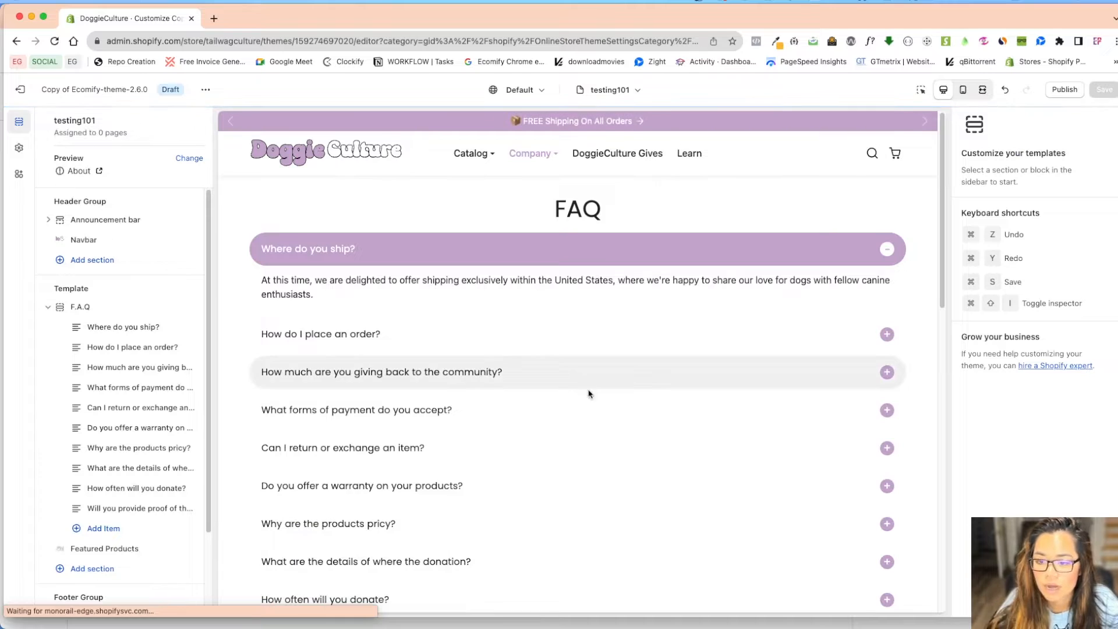
Add a Contact form section to the testing101 template
scroll(589, 392, "down", 10)
scroll(501, 425, "up", 4)
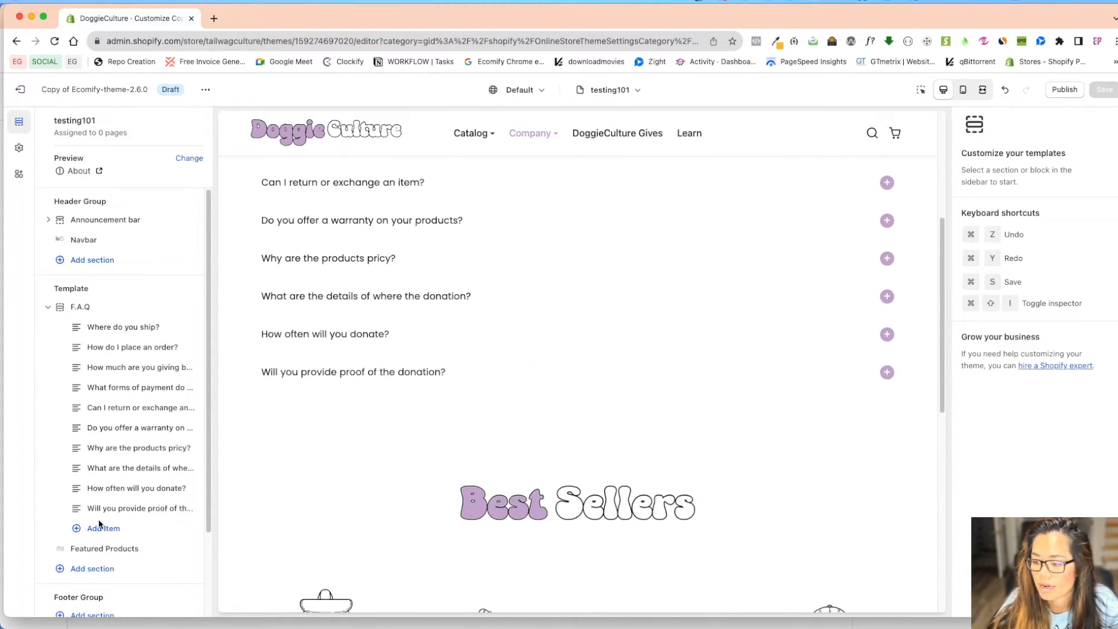
scroll(110, 483, "down", 2)
left_click(119, 465)
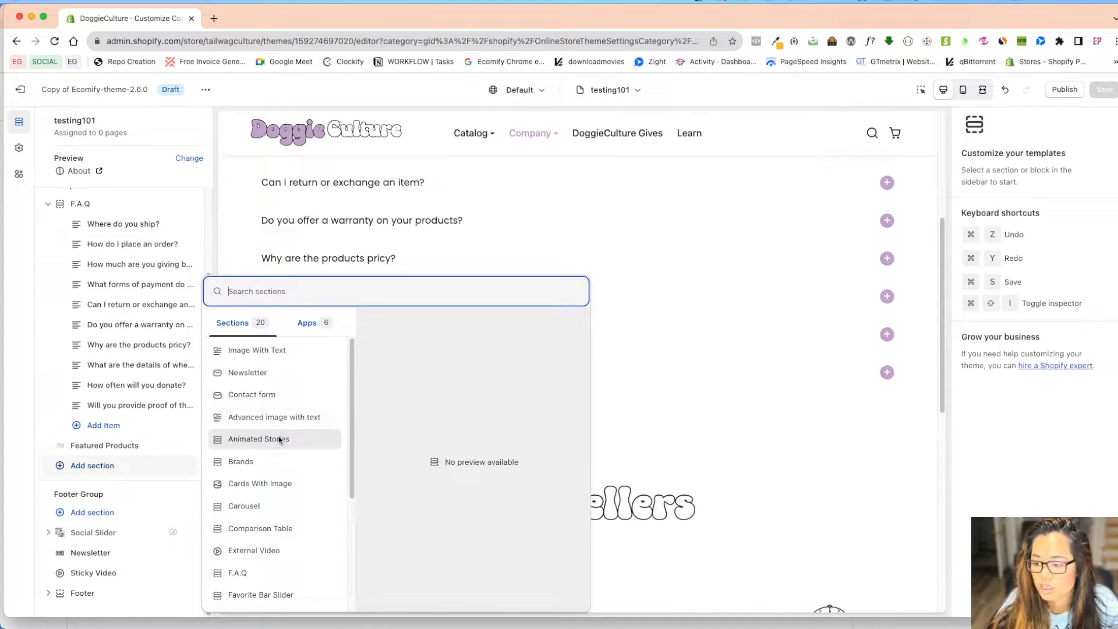
key("Escape")
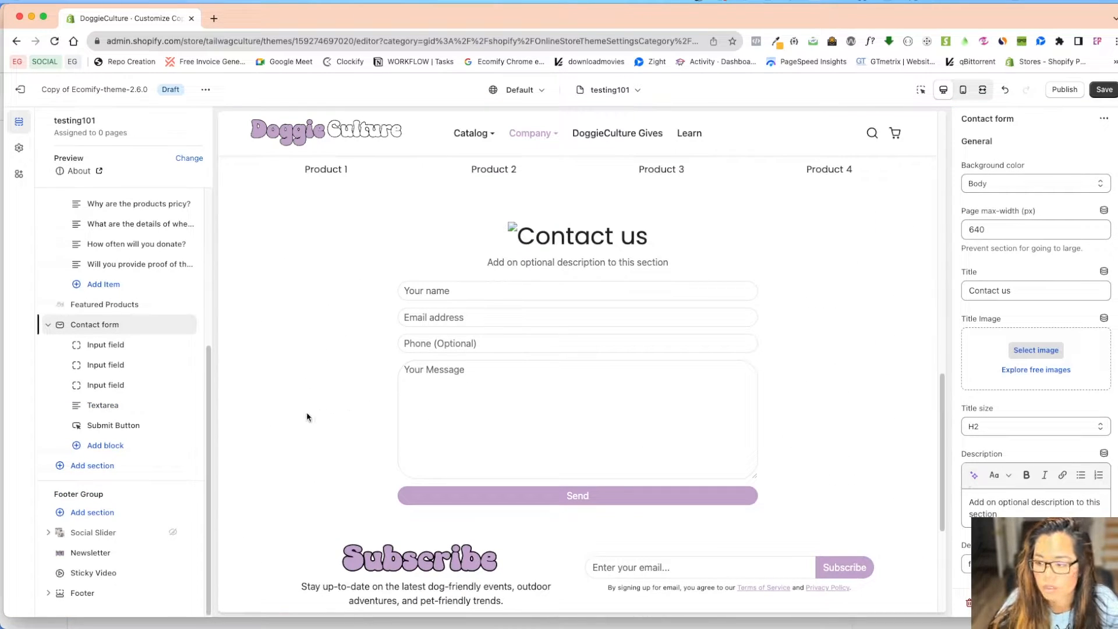
Set the contact form's page max-width to 968 and save the template
double_click(993, 229)
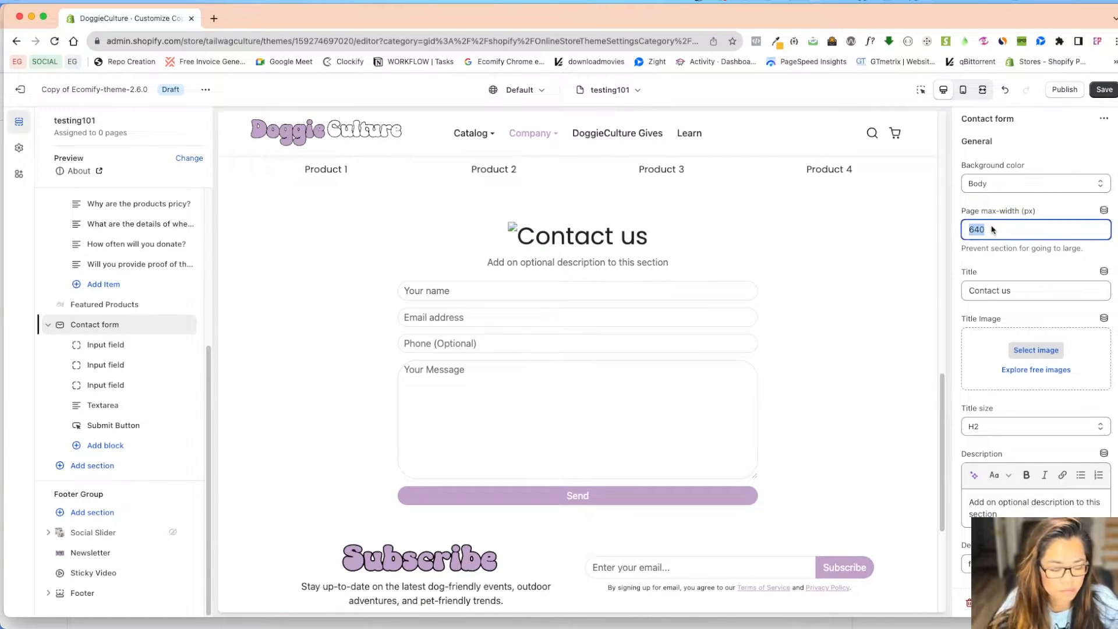
type("968")
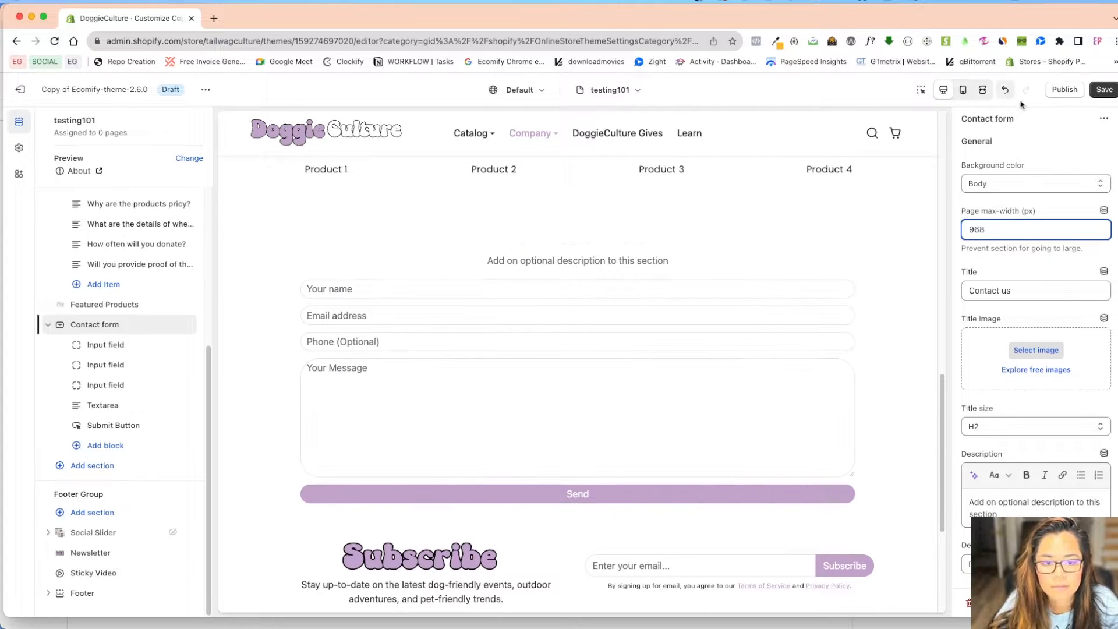
left_click(1103, 90)
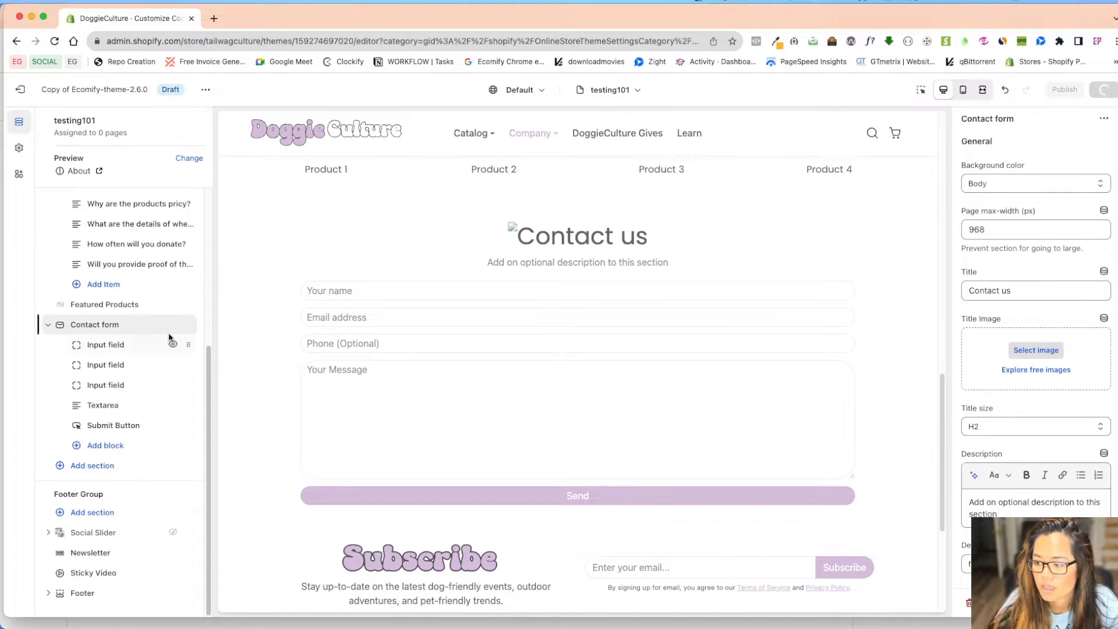
Move the Contact form section above the F.A.Q section and review the result
left_click_drag(189, 324, 174, 192)
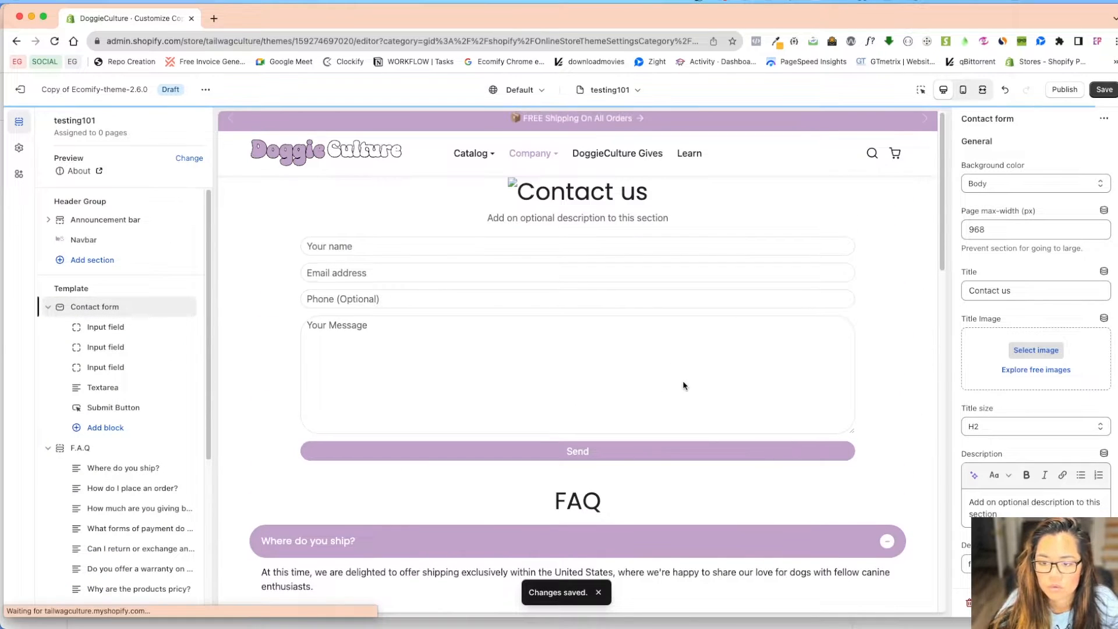
scroll(997, 469, "down", 6)
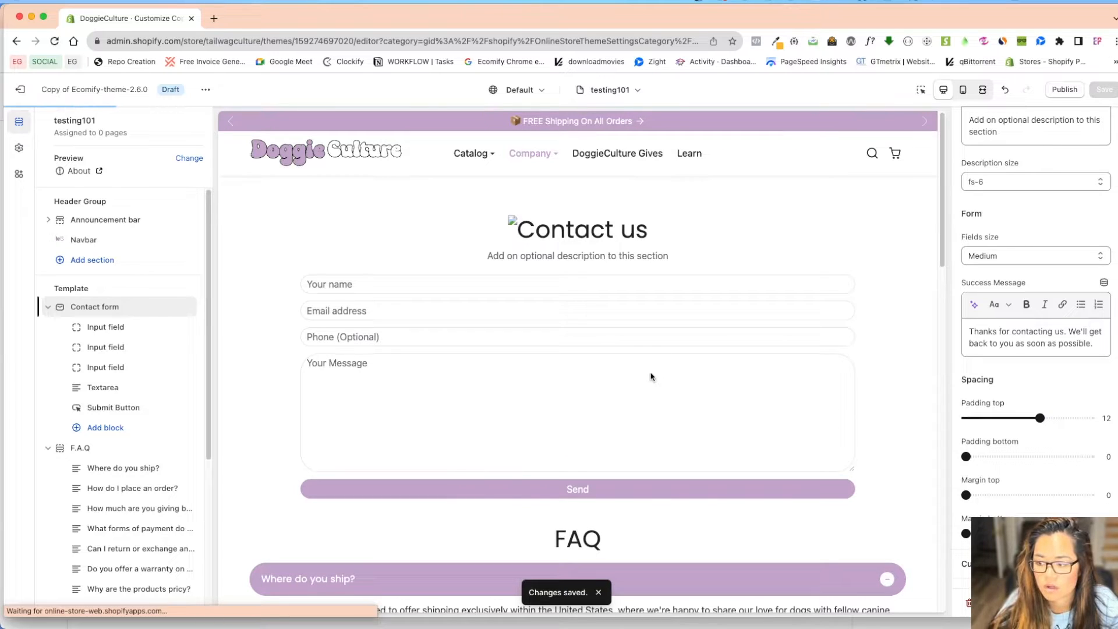
scroll(646, 436, "down", 10)
scroll(621, 447, "down", 1)
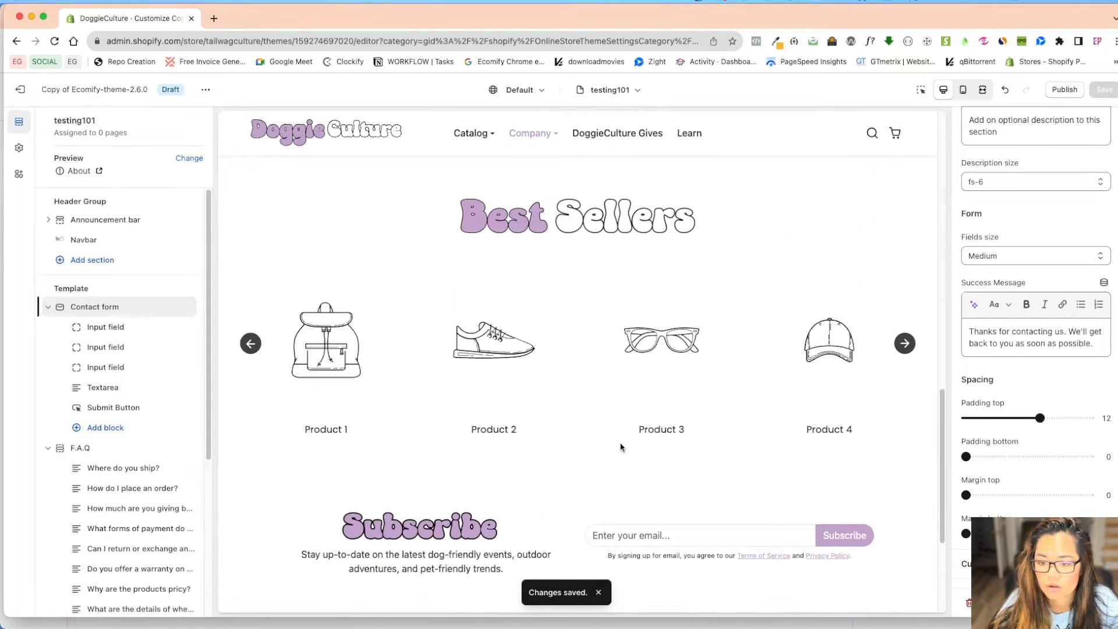
scroll(626, 445, "up", 10)
scroll(629, 447, "down", 4)
scroll(627, 458, "down", 5)
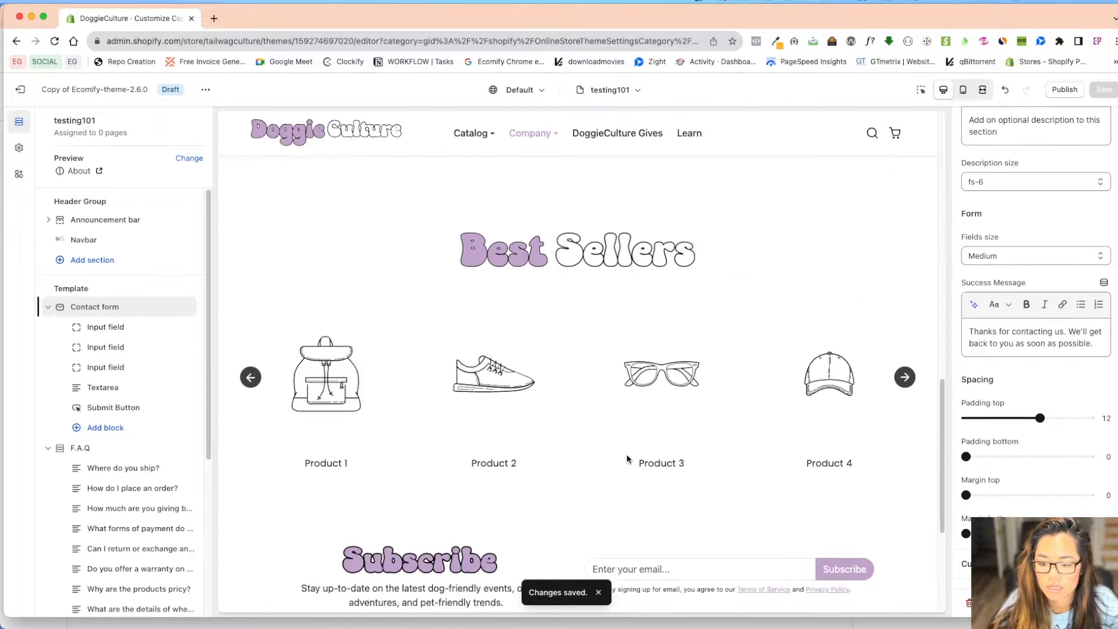
scroll(638, 452, "up", 12)
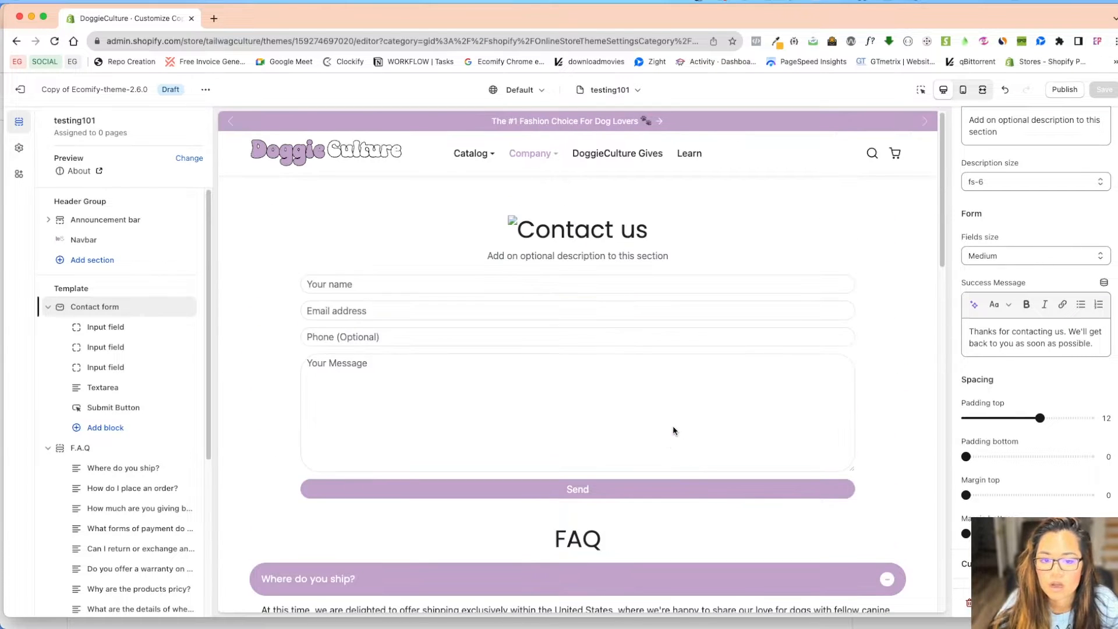
left_click(473, 153)
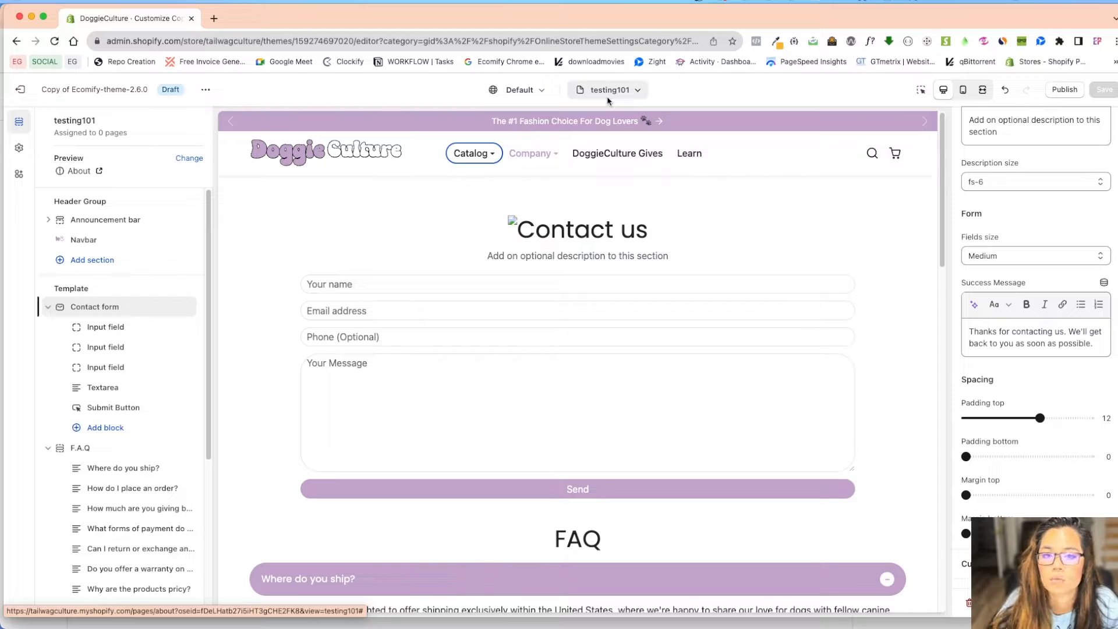
Preview the theme copy as a storefront, then open the admin Themes page in a new tab
left_click(205, 89)
left_click(98, 205)
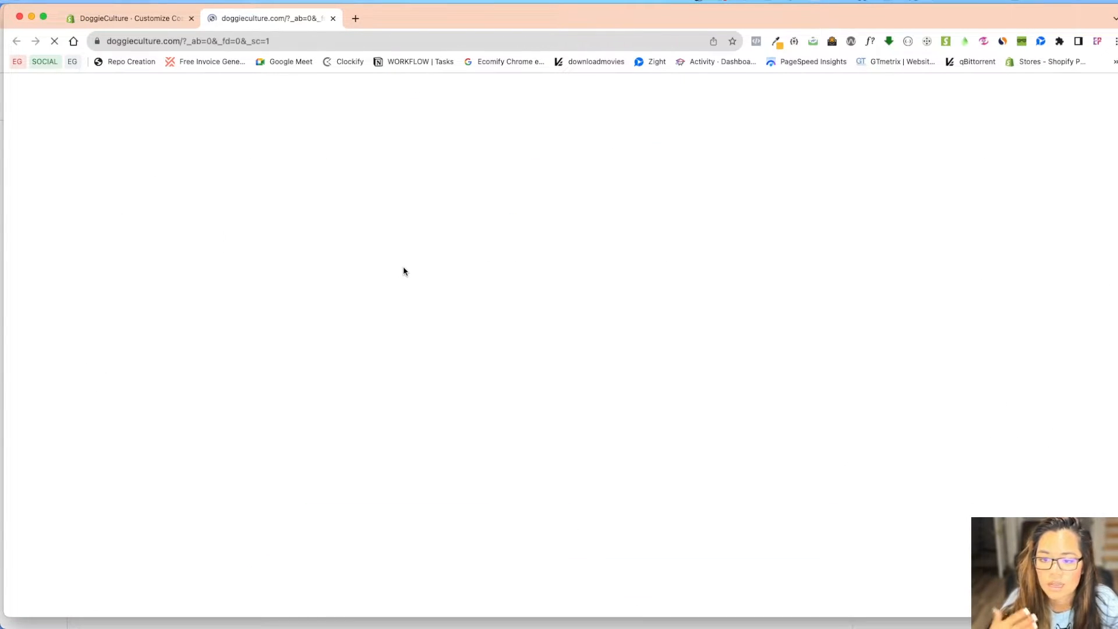
scroll(406, 270, "down", 20)
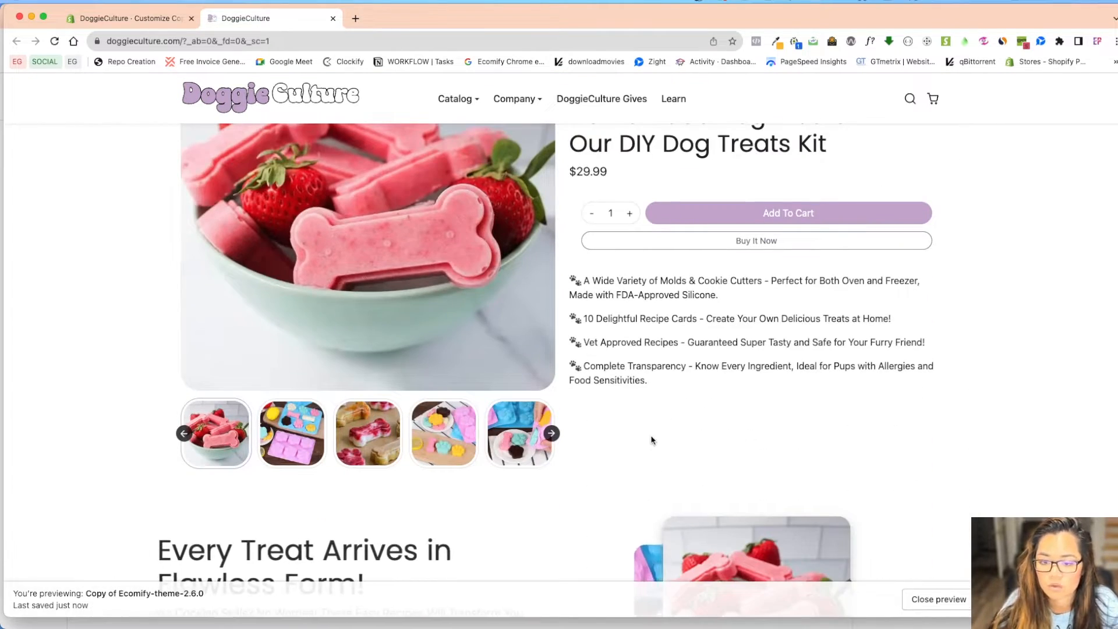
left_click(133, 17)
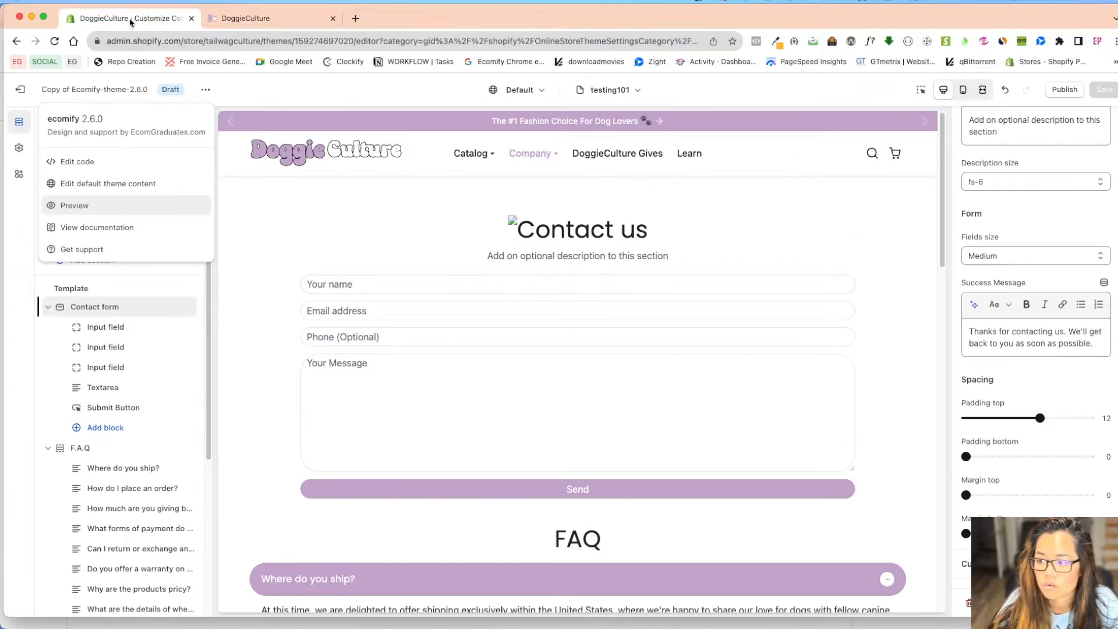
left_click(27, 90)
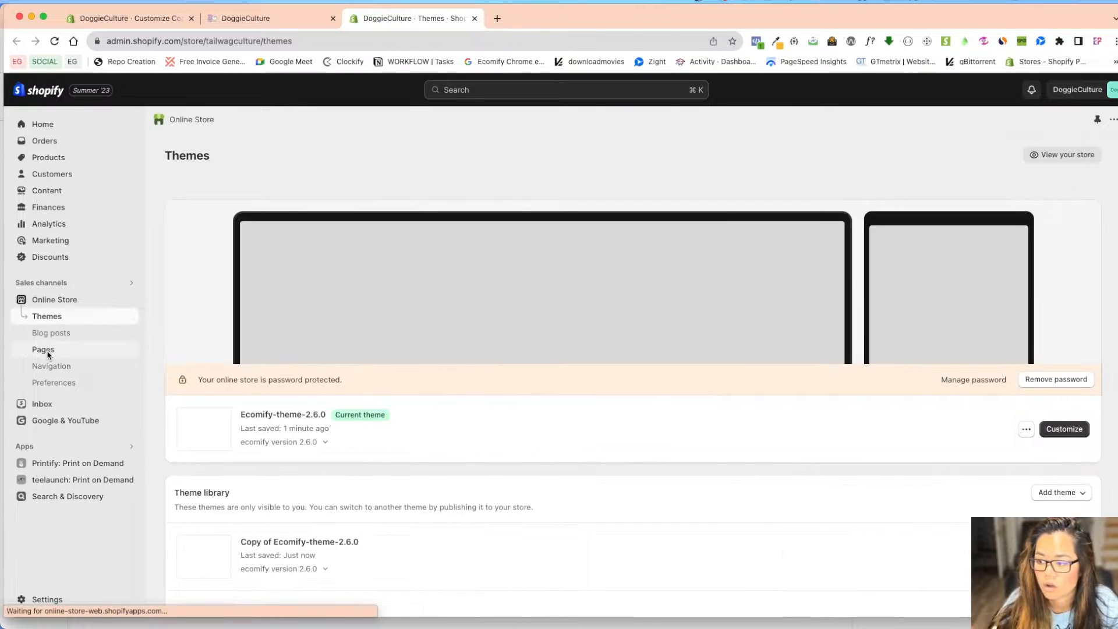
Create and save a new store page titled testing101
left_click(44, 349)
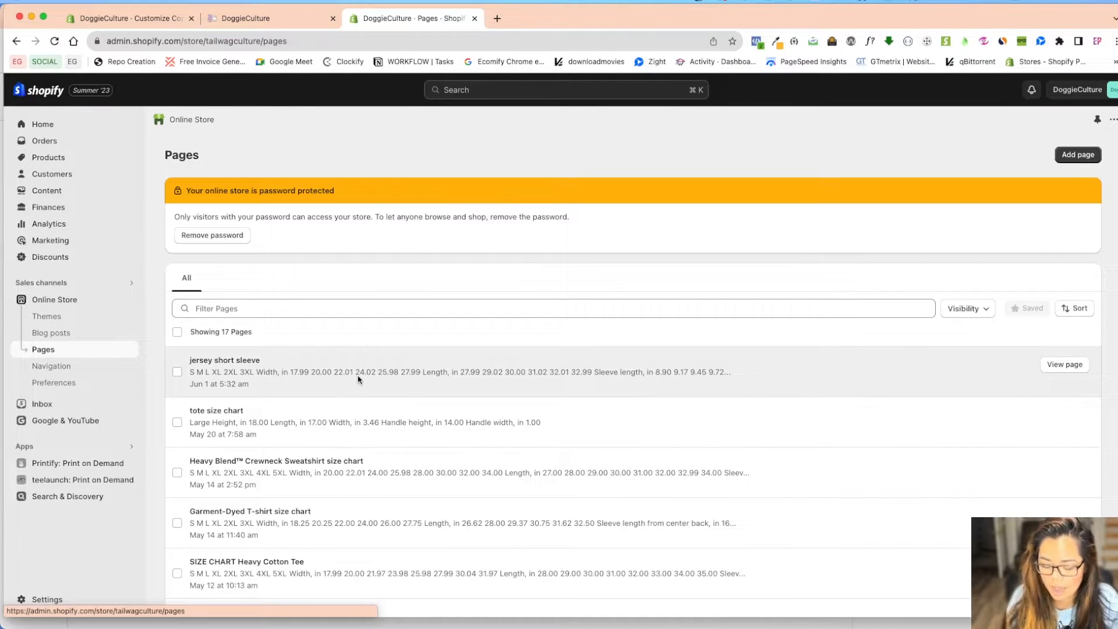
left_click(1068, 155)
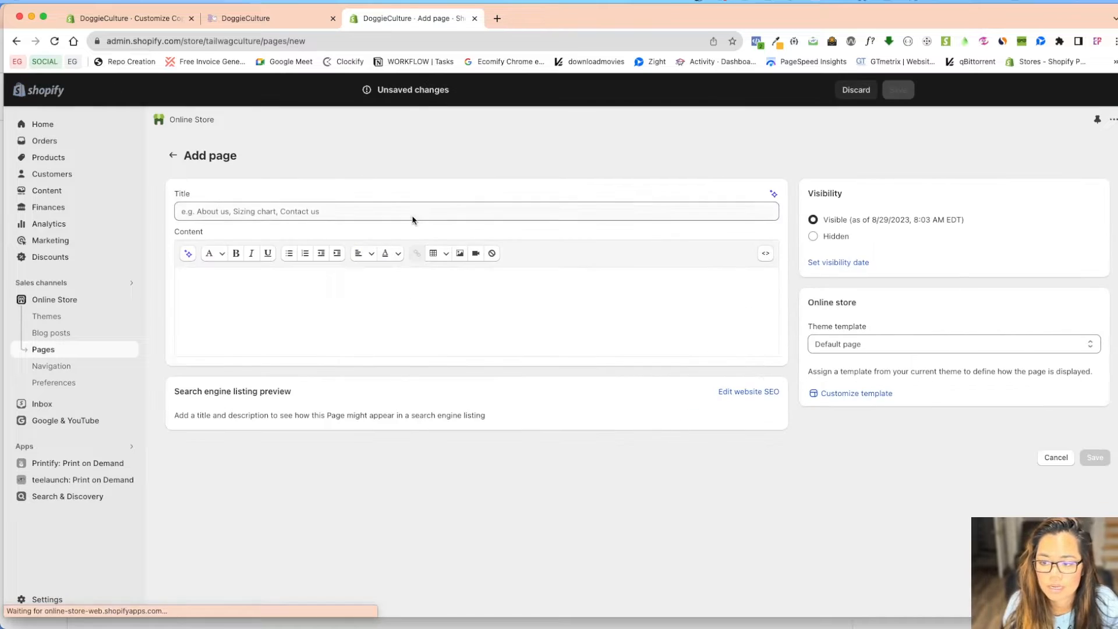
left_click(412, 216)
type("testing101")
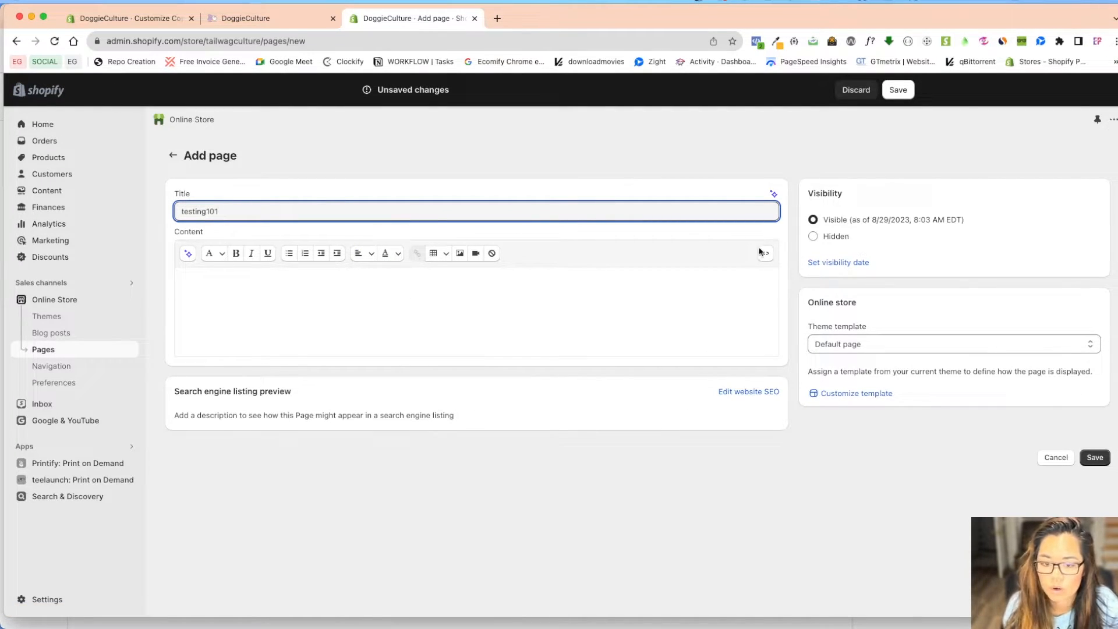
left_click(895, 90)
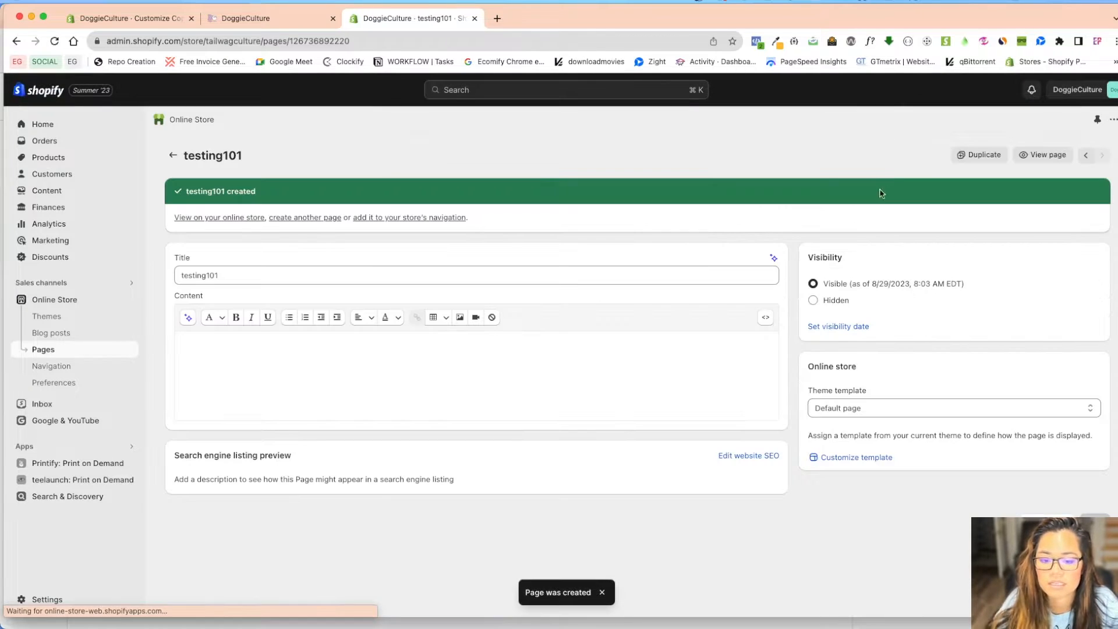
Check the page's theme template options without changing them, then return to the customizer
left_click(853, 409)
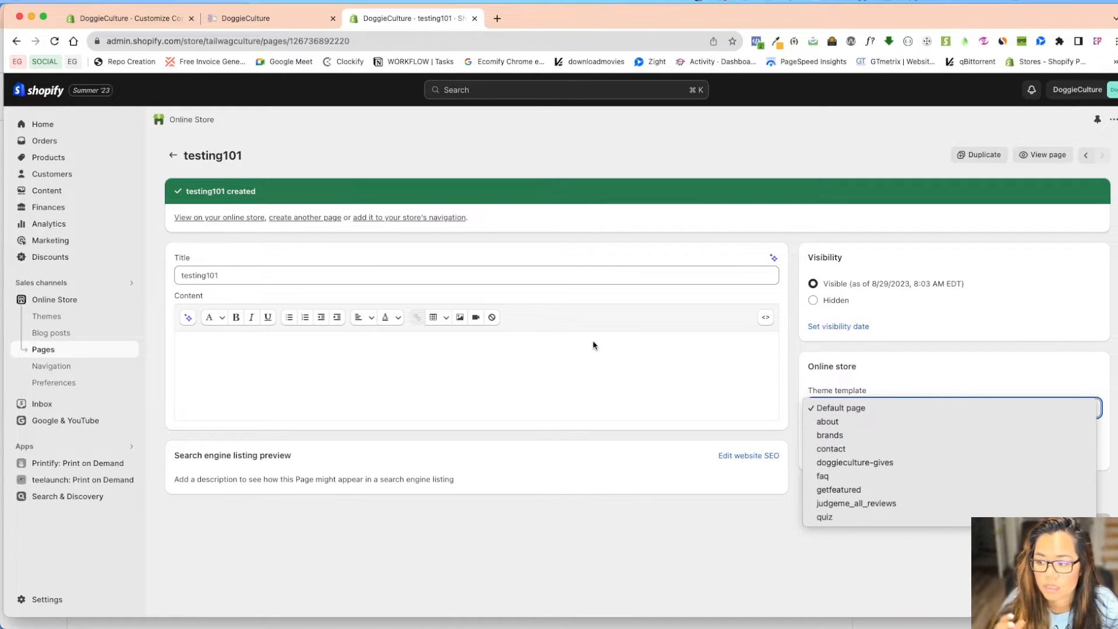
left_click(117, 20)
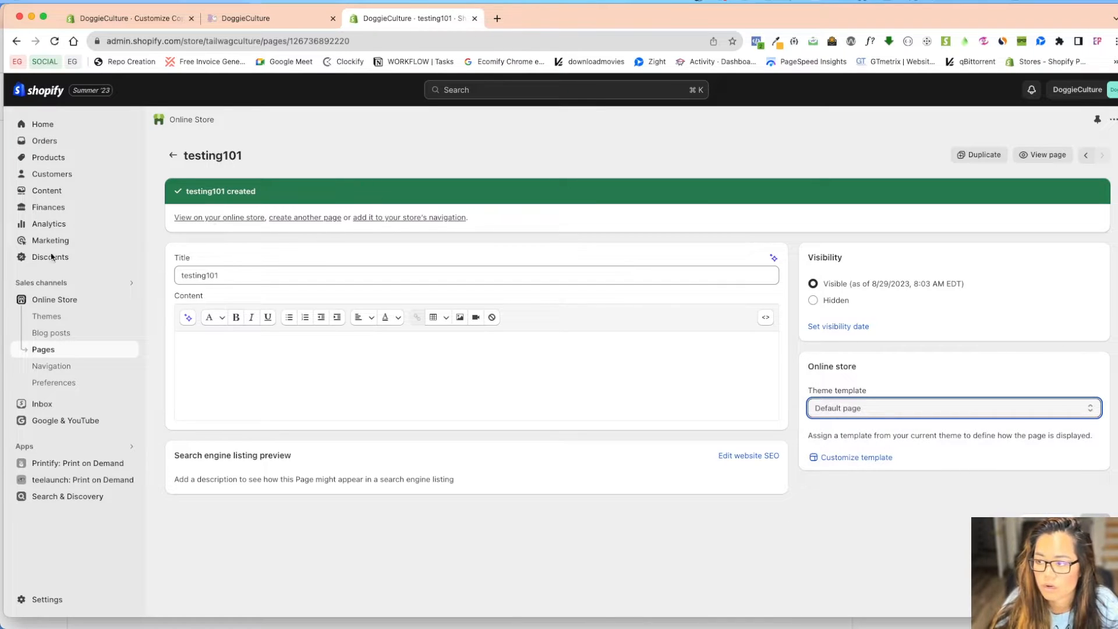
left_click(131, 21)
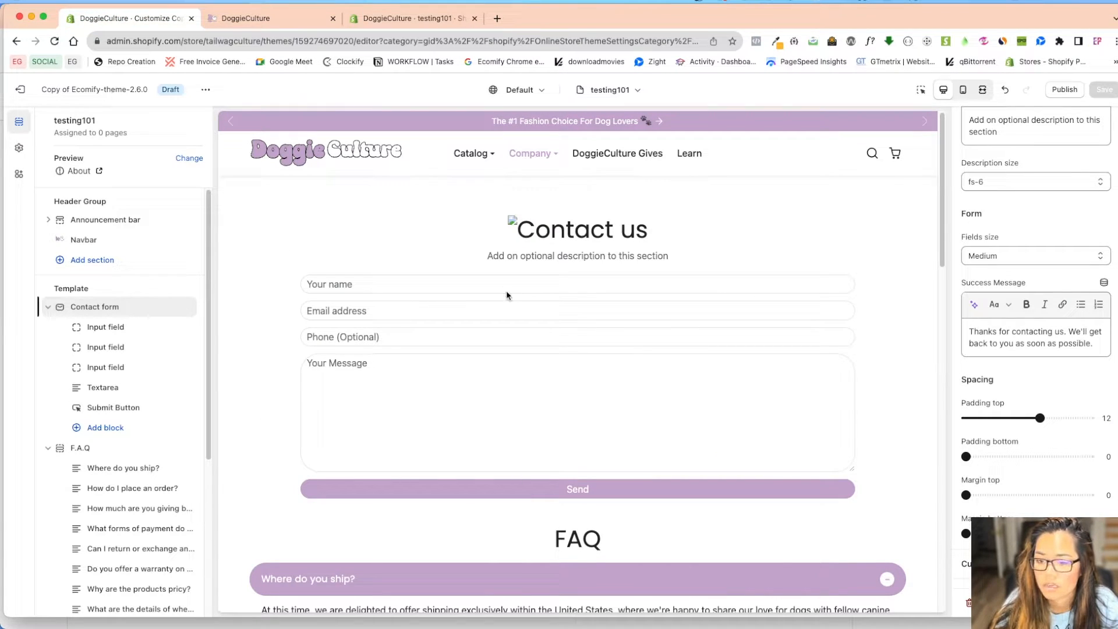
Open the theme copy's page.testing101.json template in the code editor
scroll(606, 378, "down", 10)
scroll(611, 432, "up", 4)
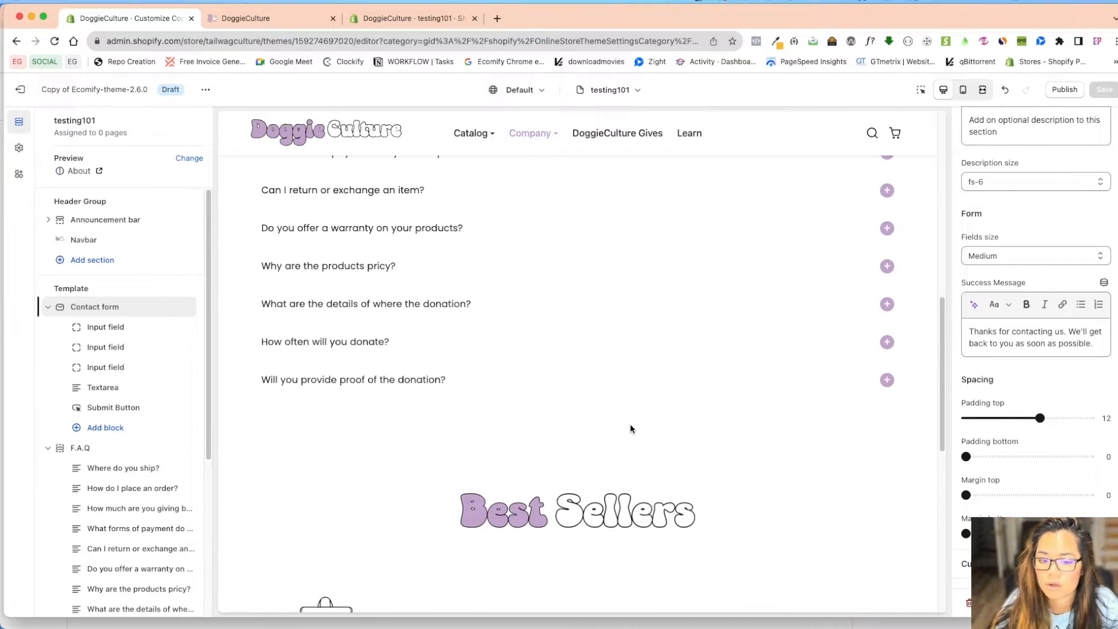
scroll(622, 442, "up", 8)
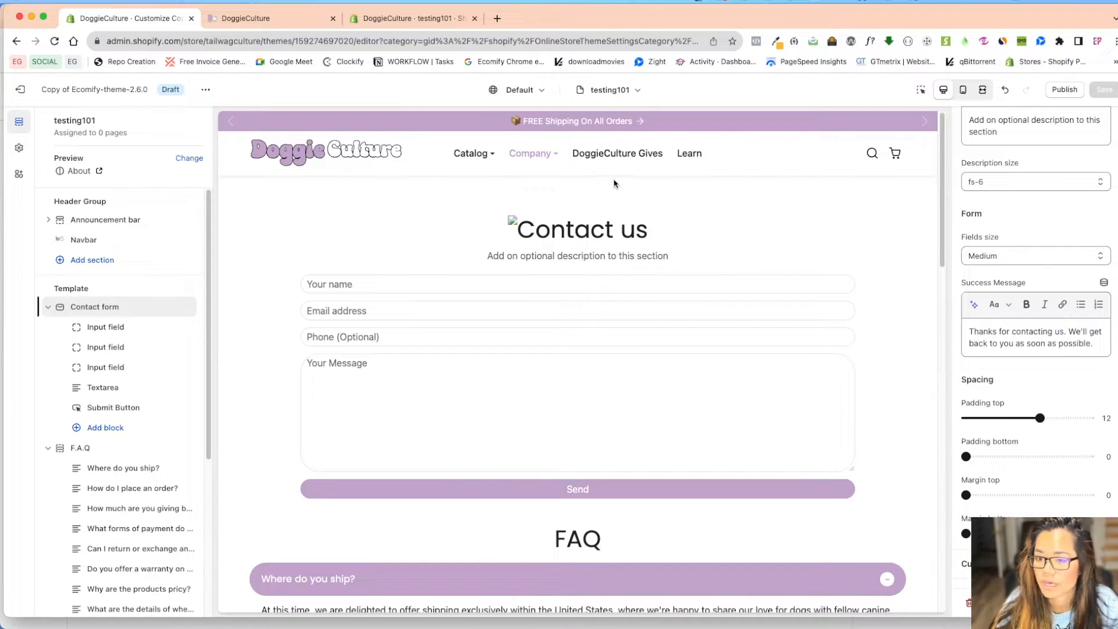
left_click(204, 90)
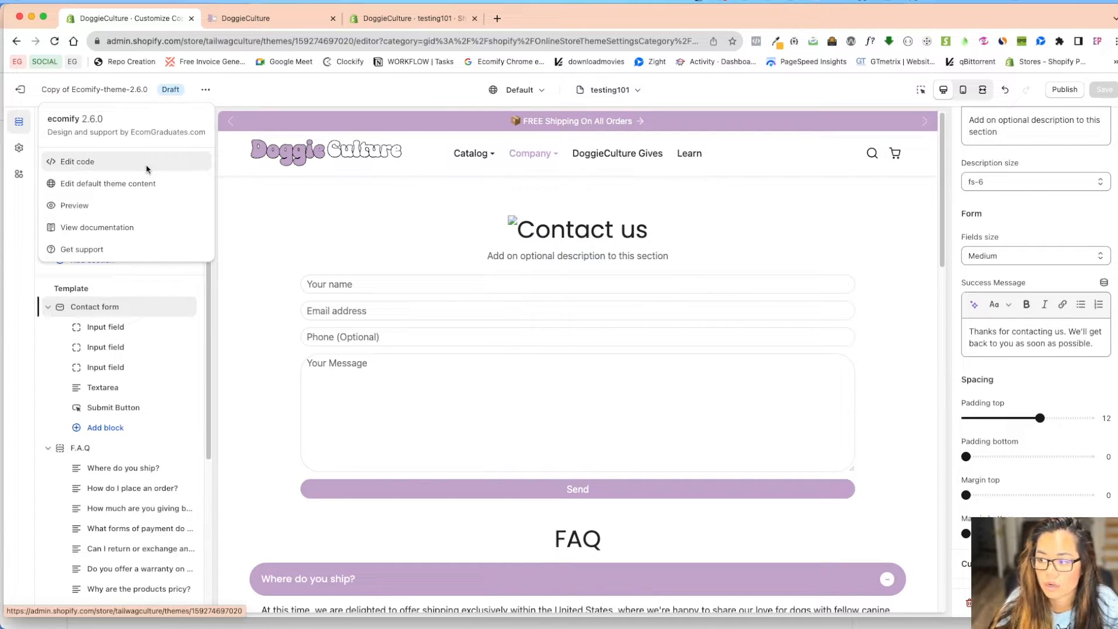
left_click(147, 169)
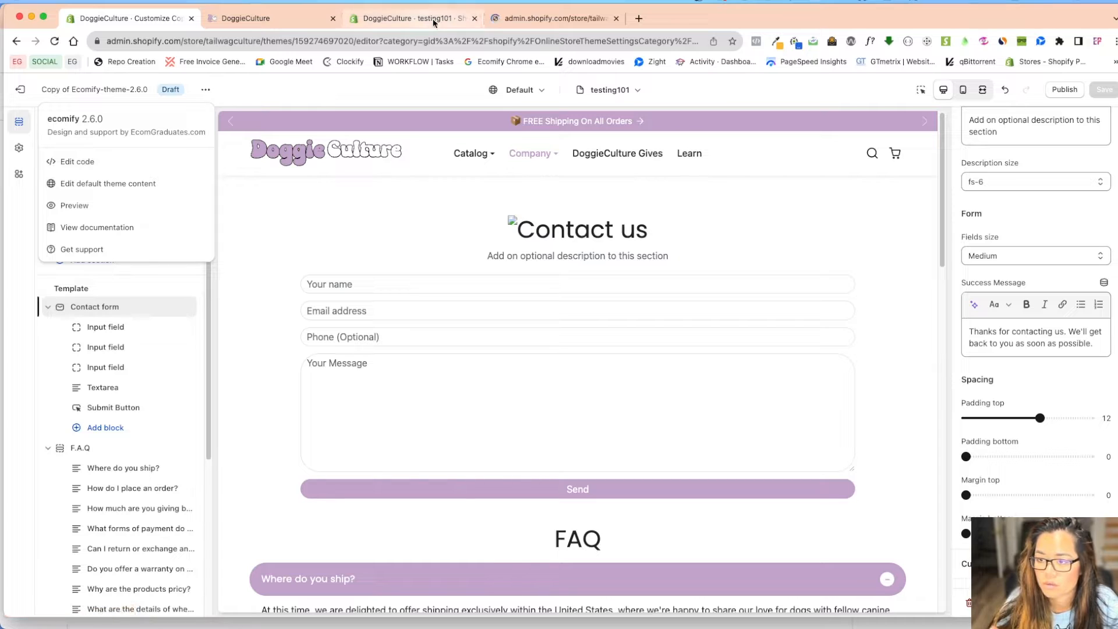
left_click(560, 21)
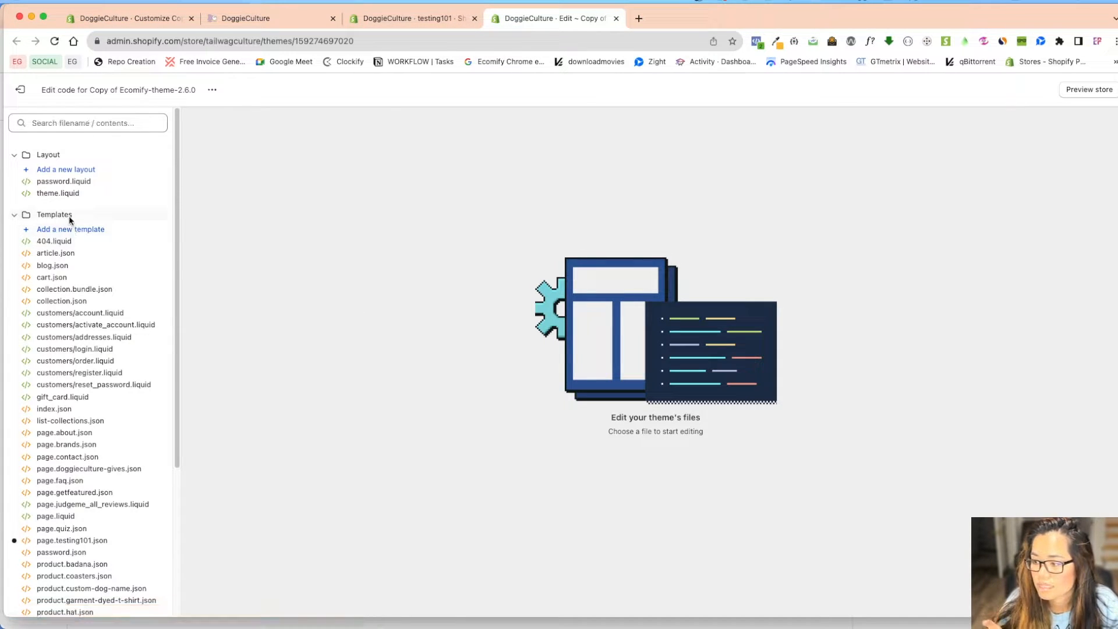
scroll(107, 480, "down", 4)
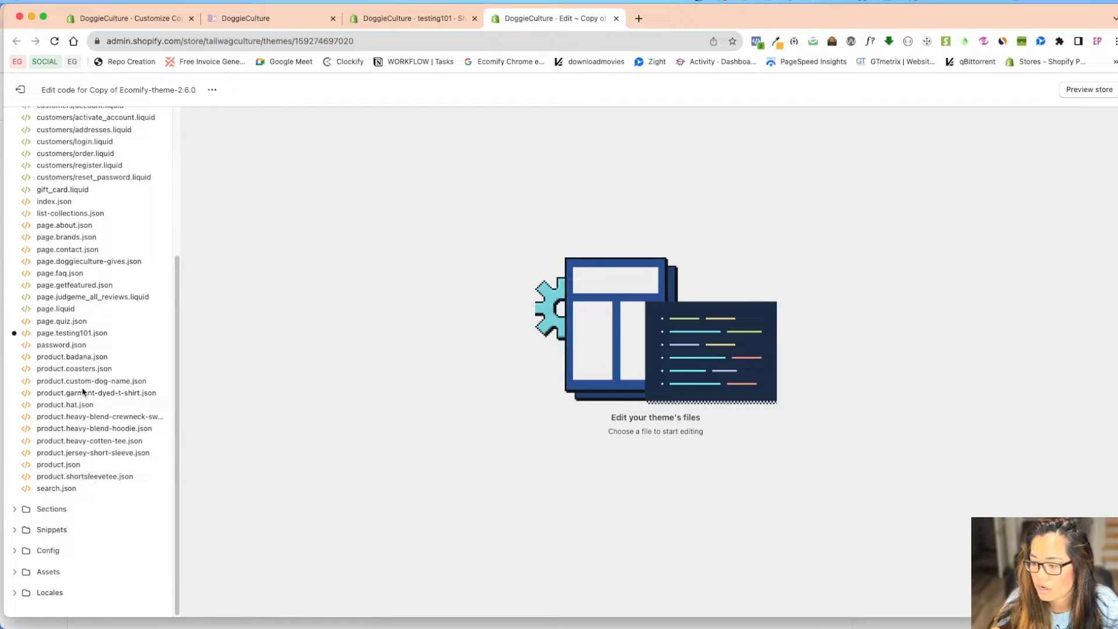
left_click(76, 333)
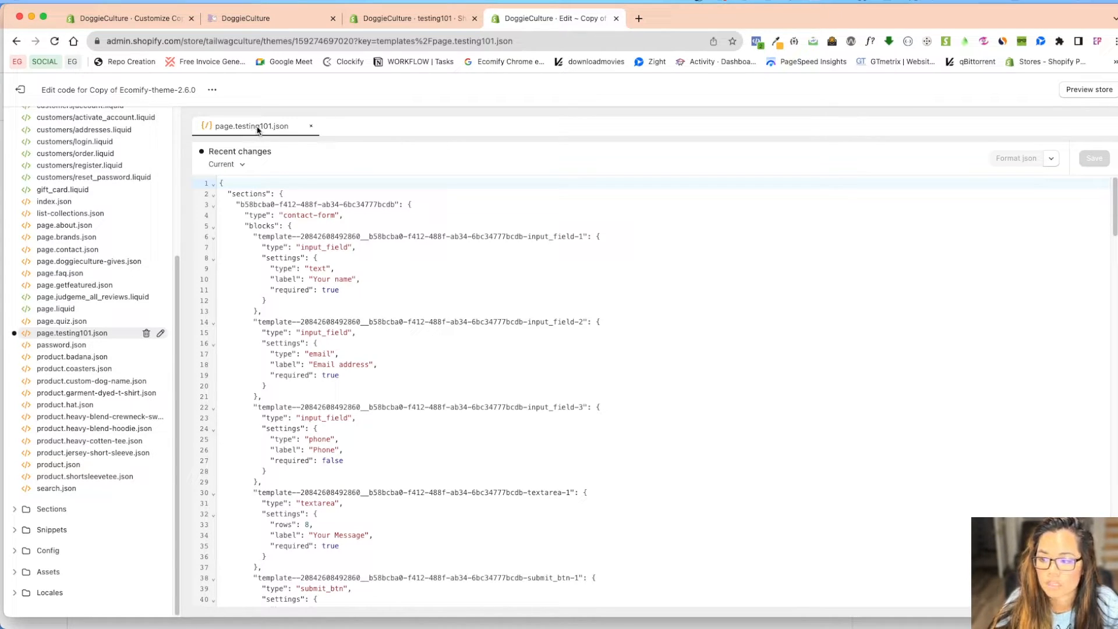
Exit the customizer to the Themes list and open the live theme's actions
left_click(134, 18)
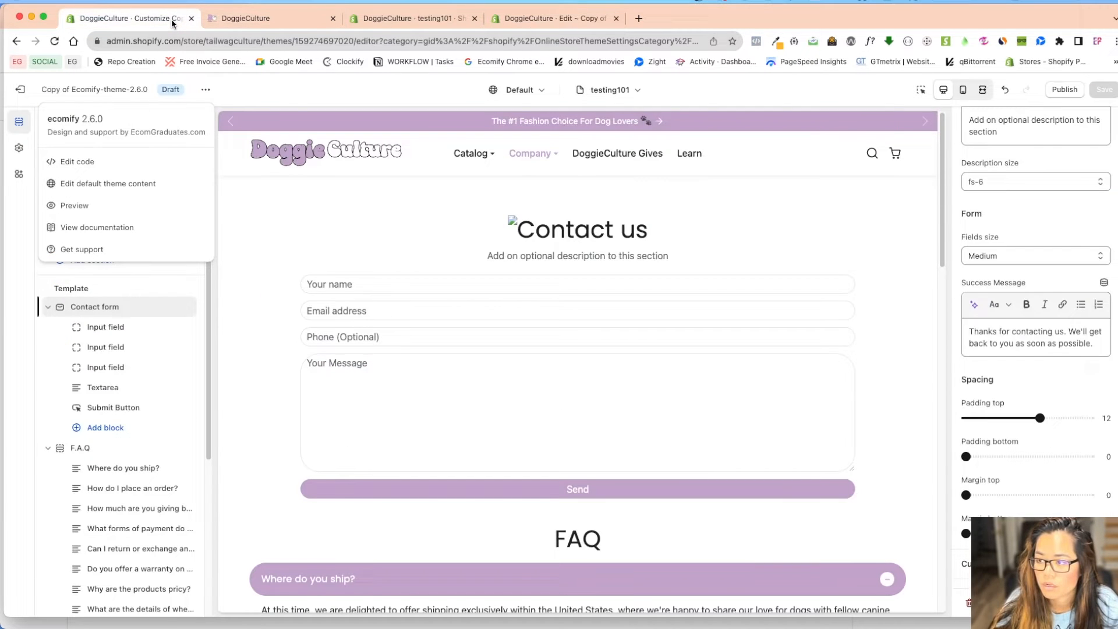
left_click(22, 88)
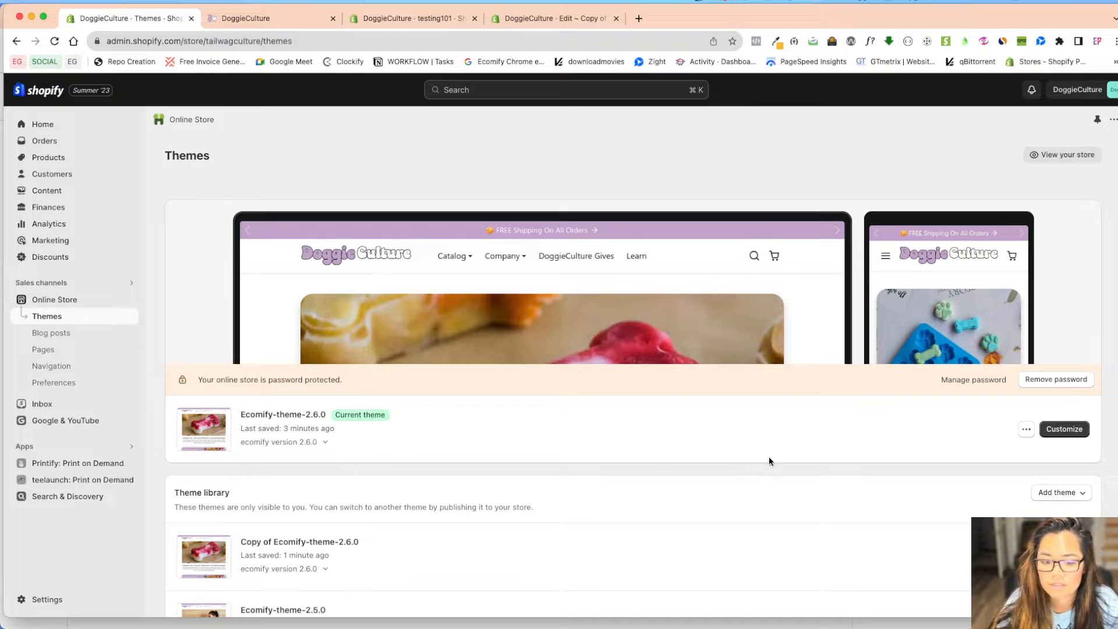
left_click(1026, 429)
In the live theme's code, add a new JSON page template named testing101
left_click(949, 547)
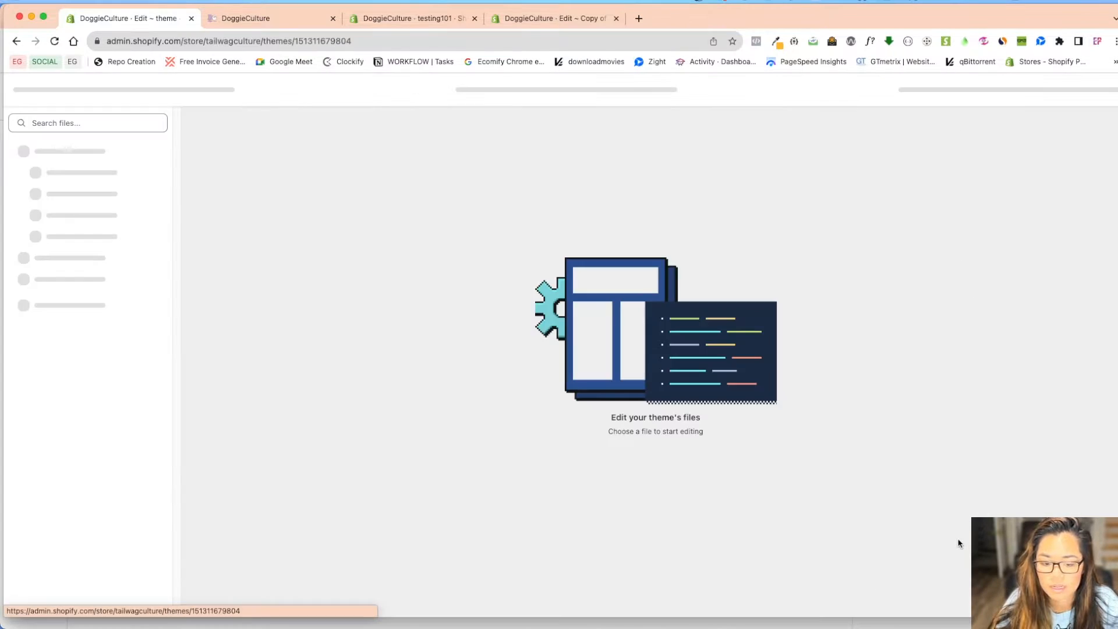
left_click(78, 230)
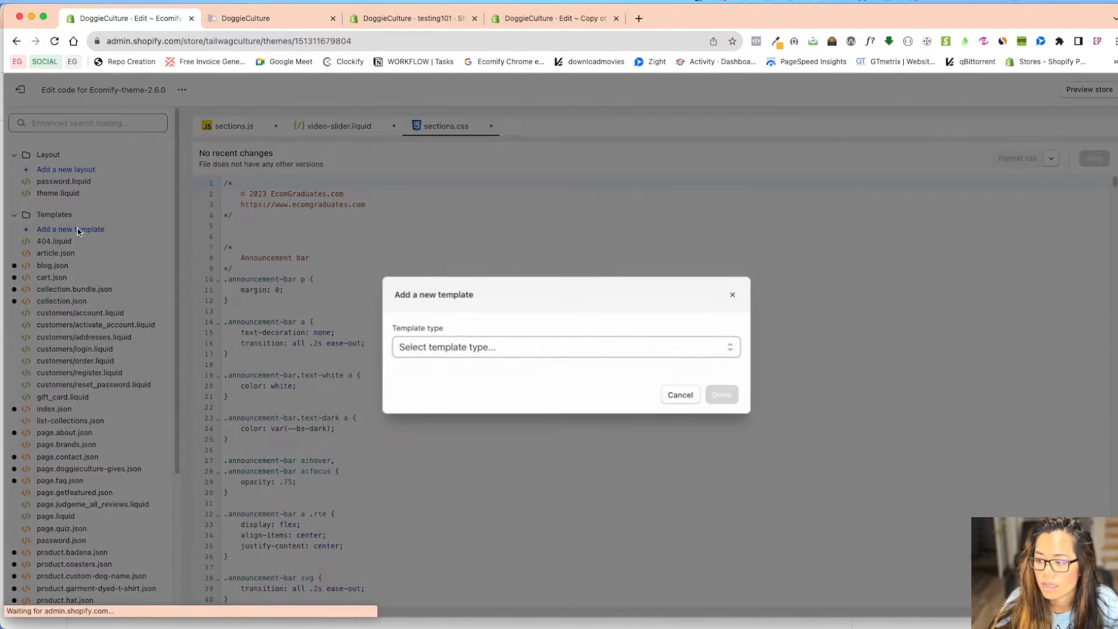
left_click(481, 346)
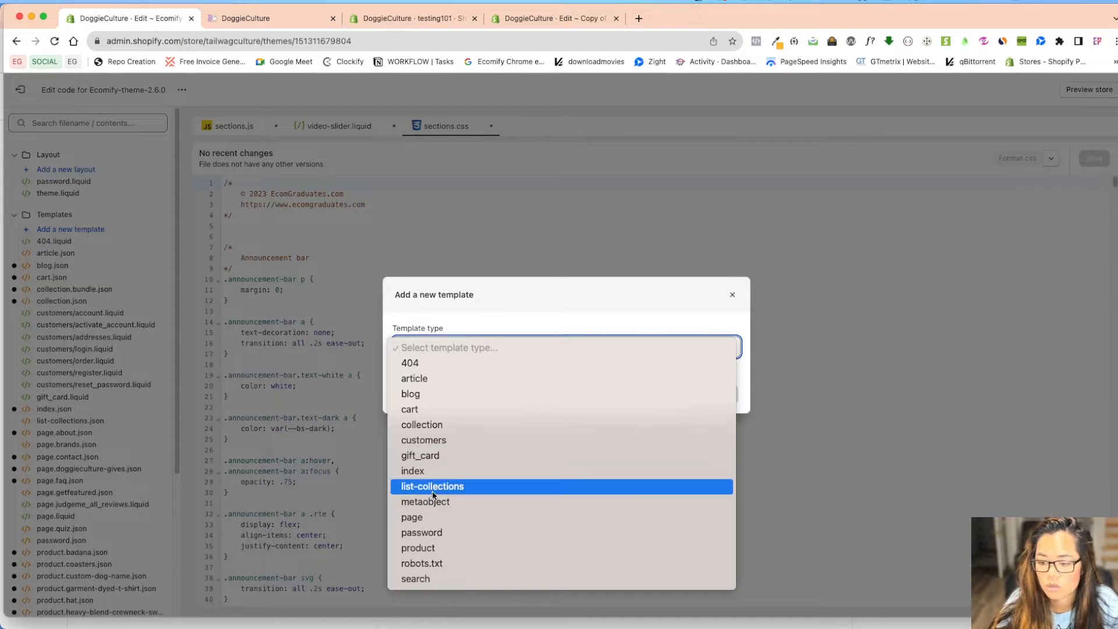
left_click(442, 516)
left_click(443, 390)
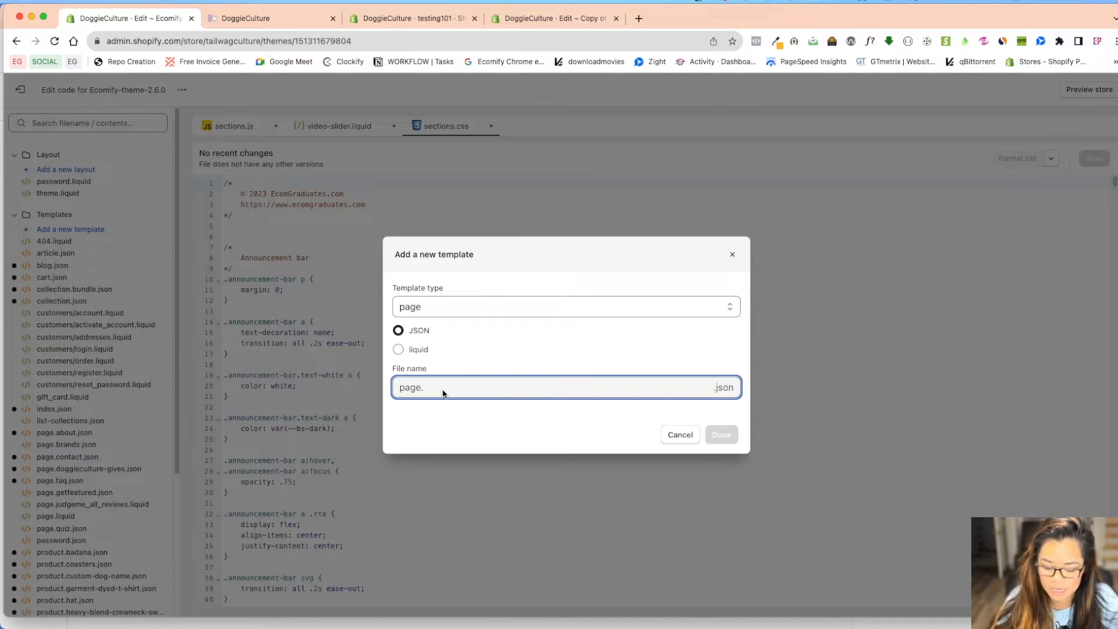
type("te")
key("BackSpace")
key("BackSpace")
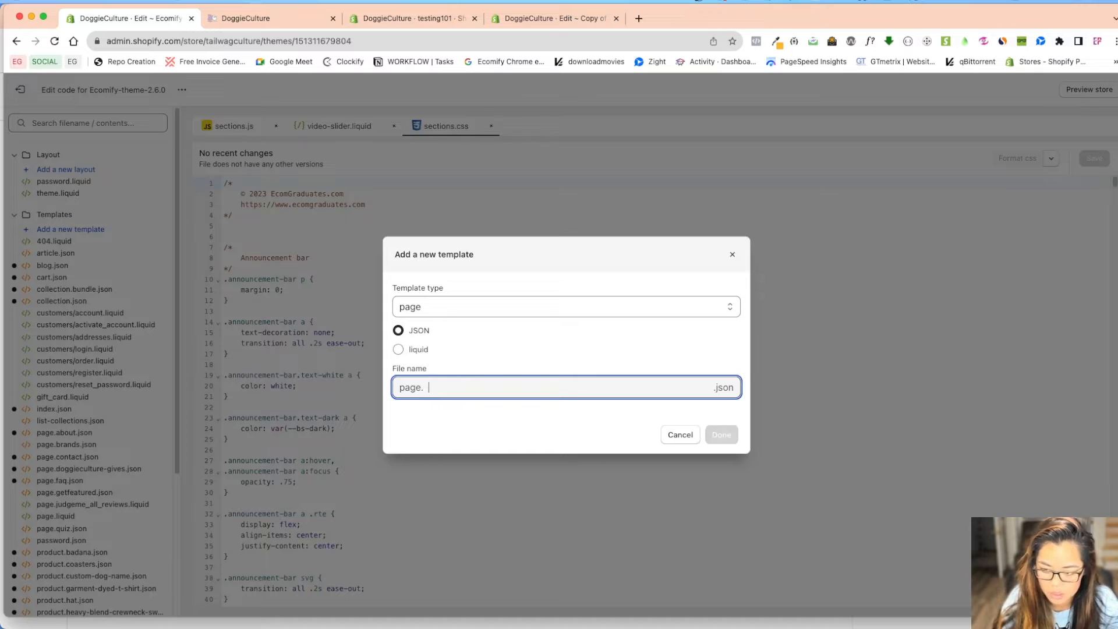
type("testibng")
key("BackSpace")
key("BackSpace")
key("BackSpace")
type("ng")
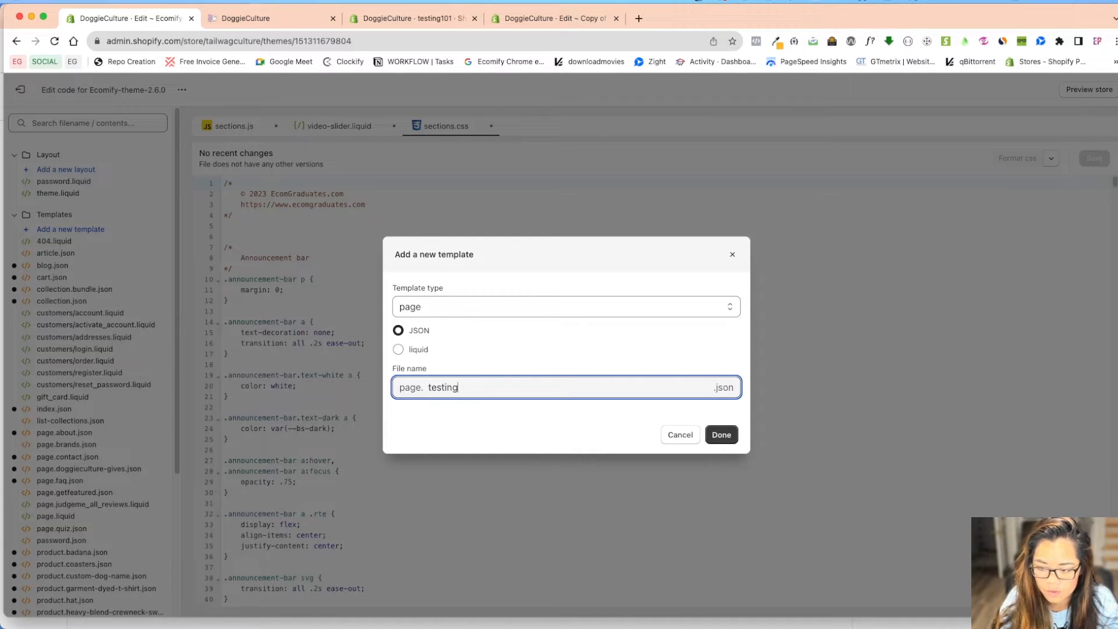
type("101")
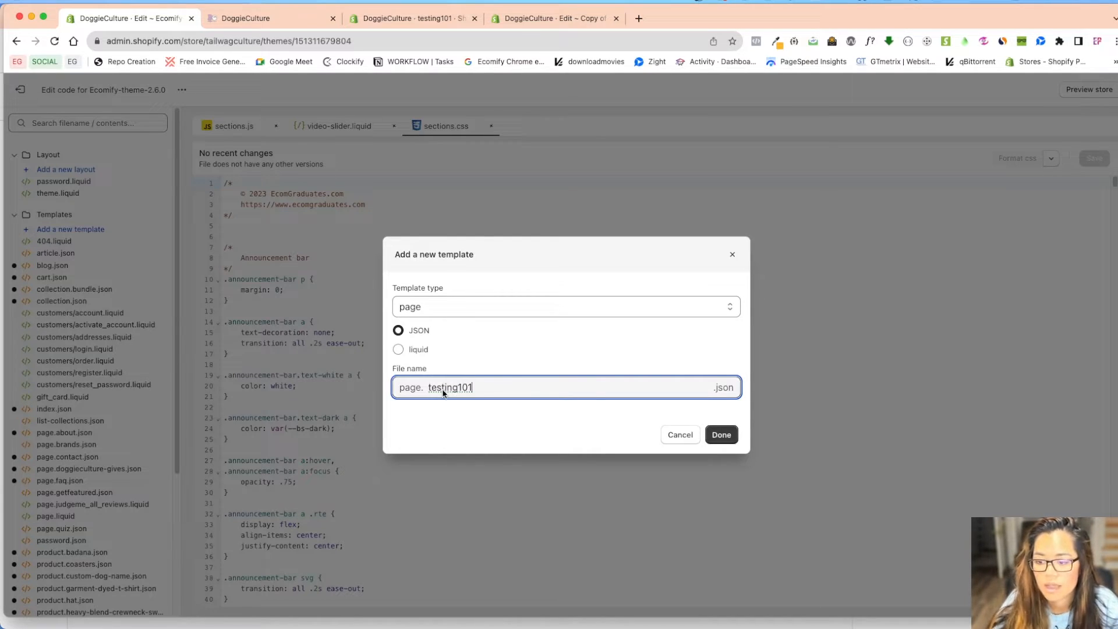
left_click(721, 435)
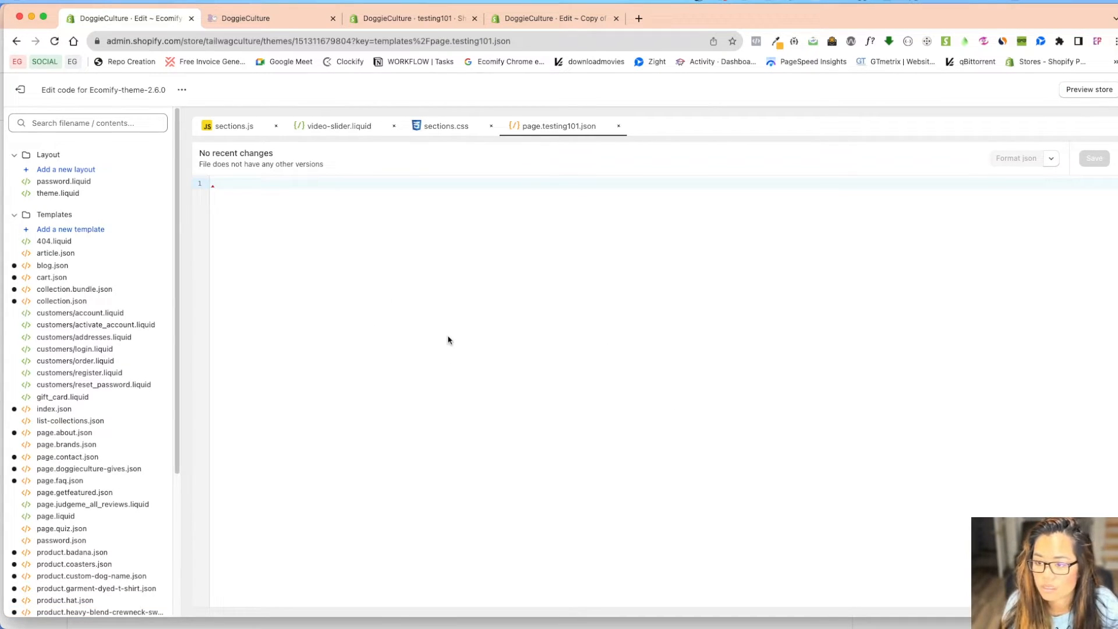
Paste the copied contact-form template JSON into the live theme's page.testing101.json
left_click(412, 19)
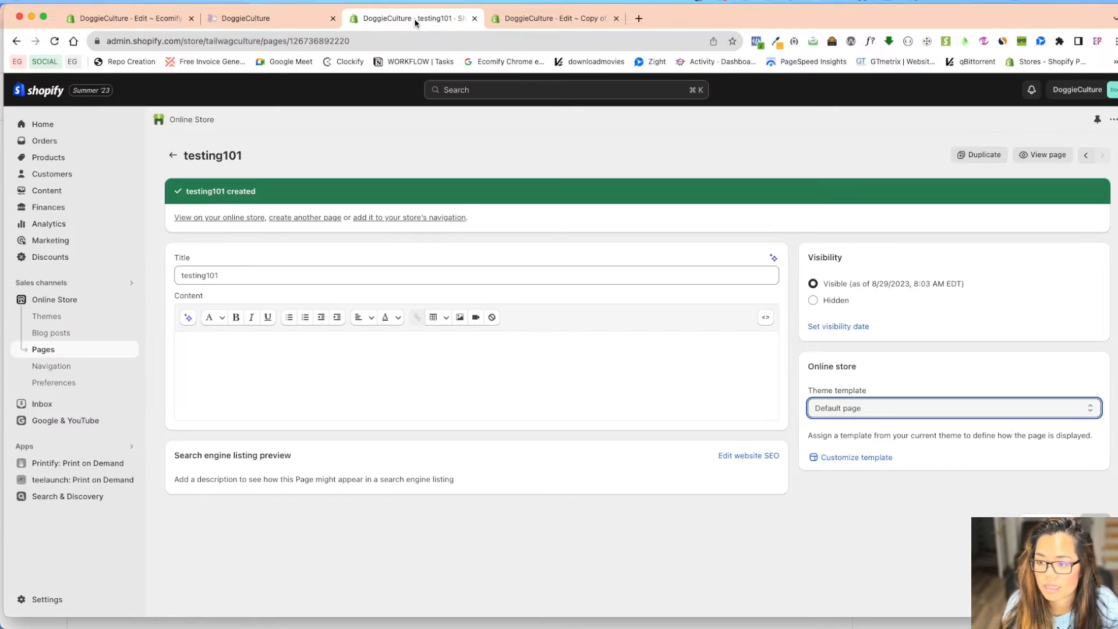
left_click(496, 22)
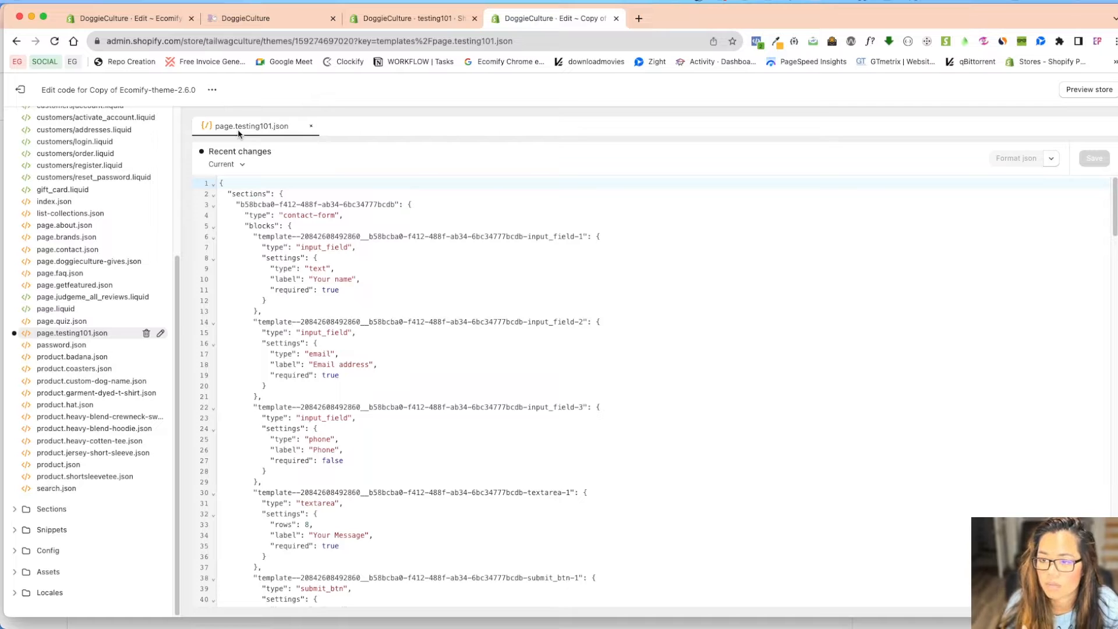
left_click(374, 363)
key("super+a")
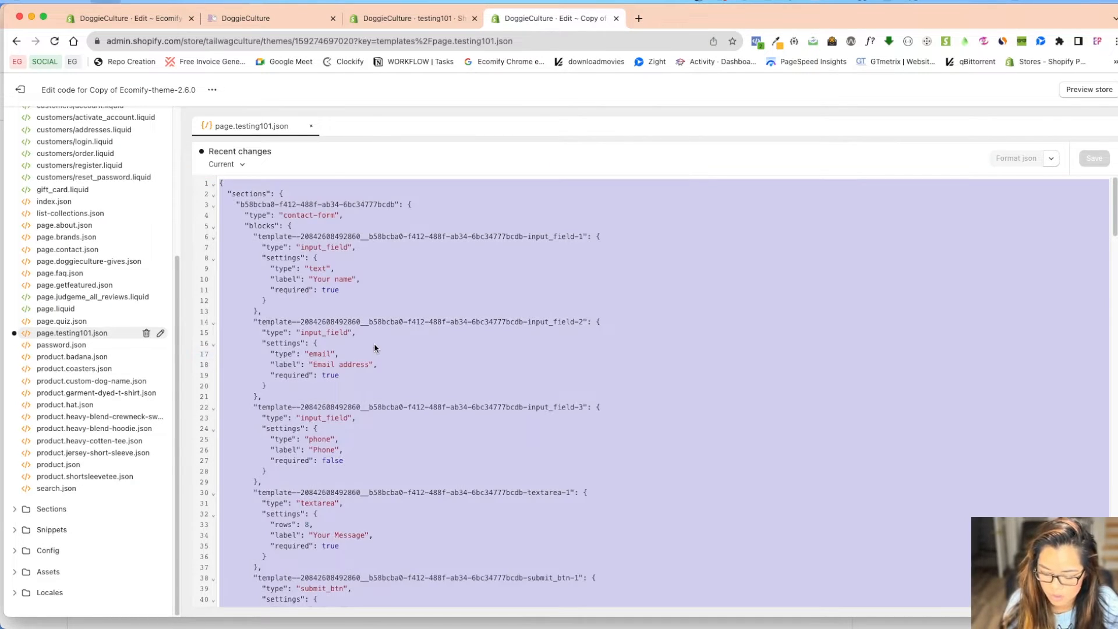
left_click(390, 22)
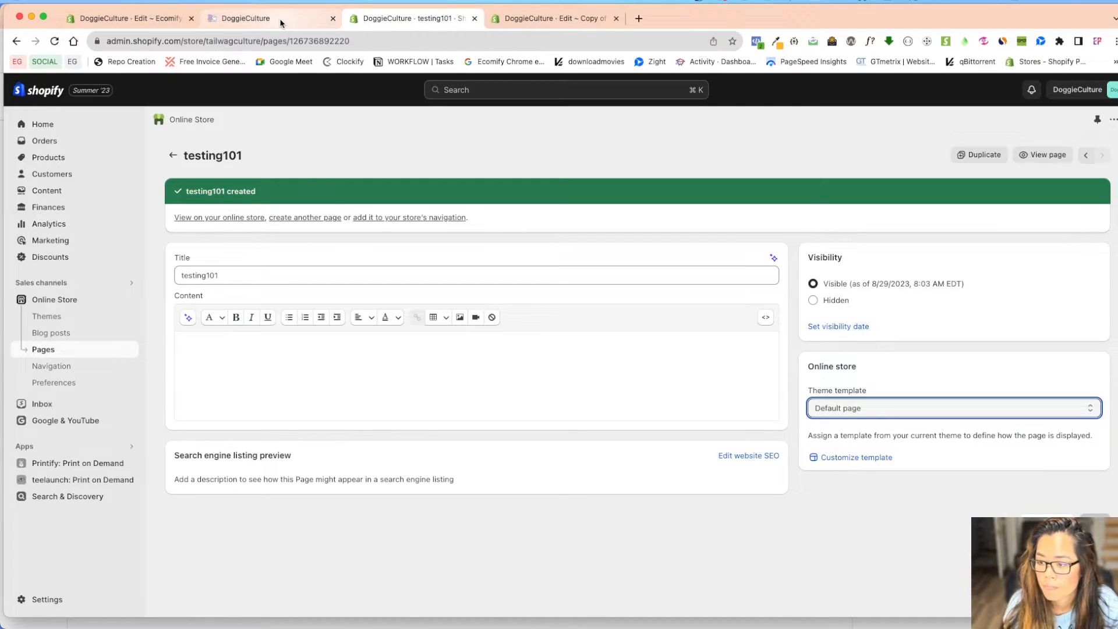
left_click(277, 22)
left_click(166, 22)
key("super+v")
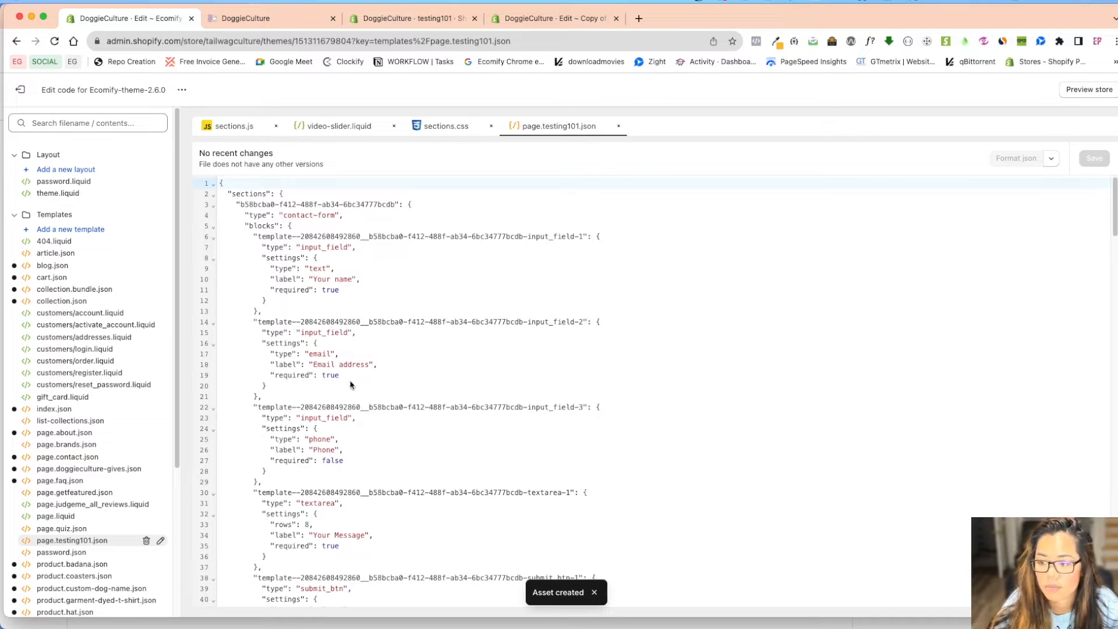
scroll(427, 439, "down", 1)
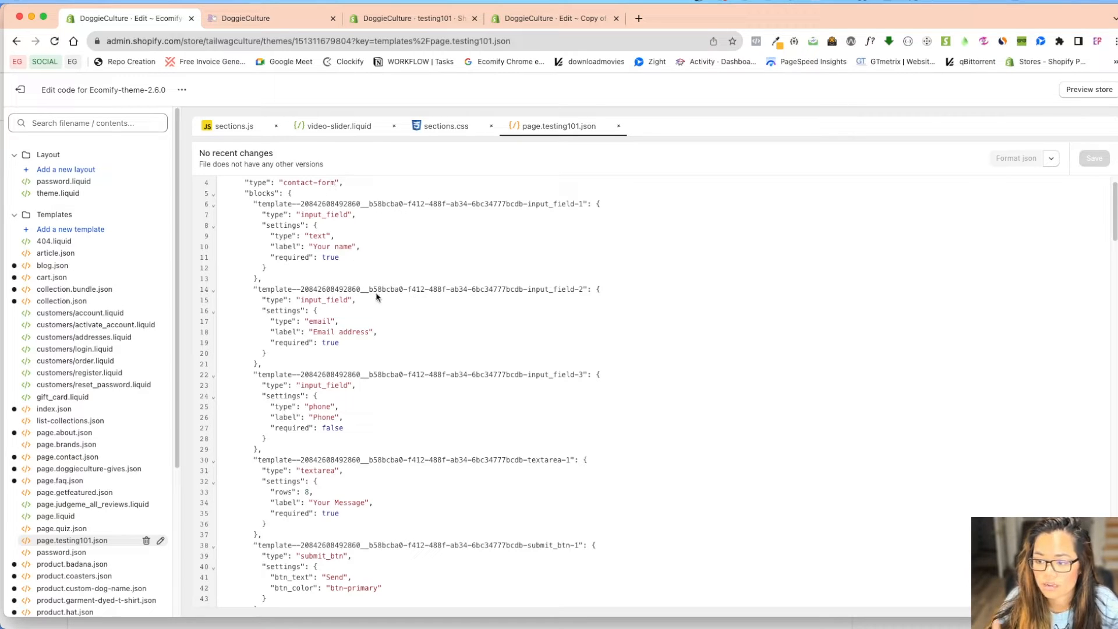
Assign the testing101 template to the testing101 page and save it
left_click(20, 90)
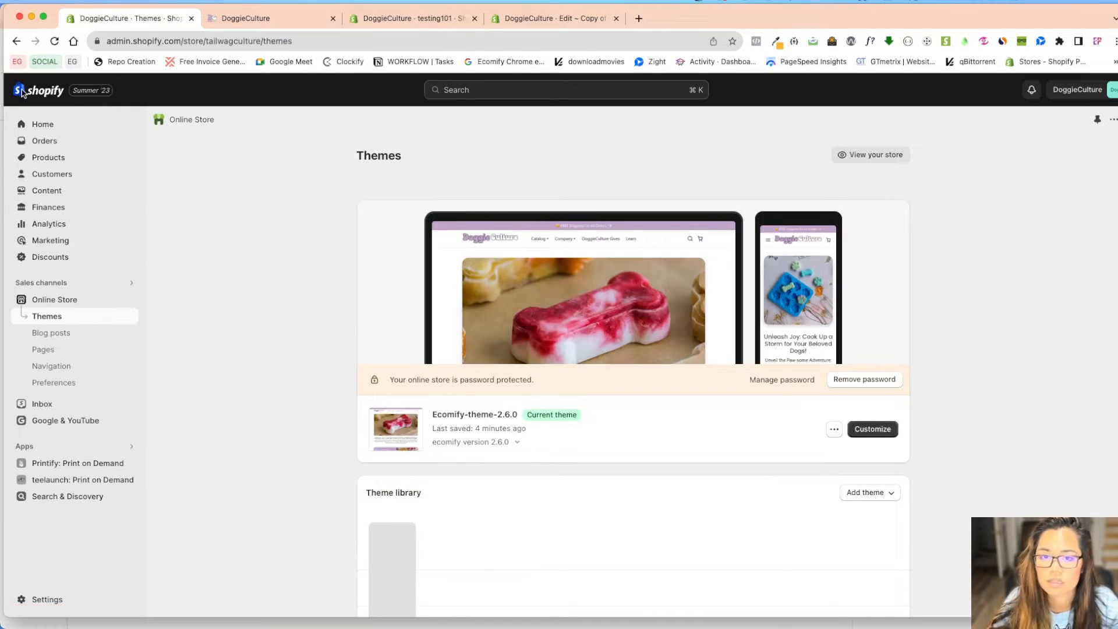
left_click(43, 349)
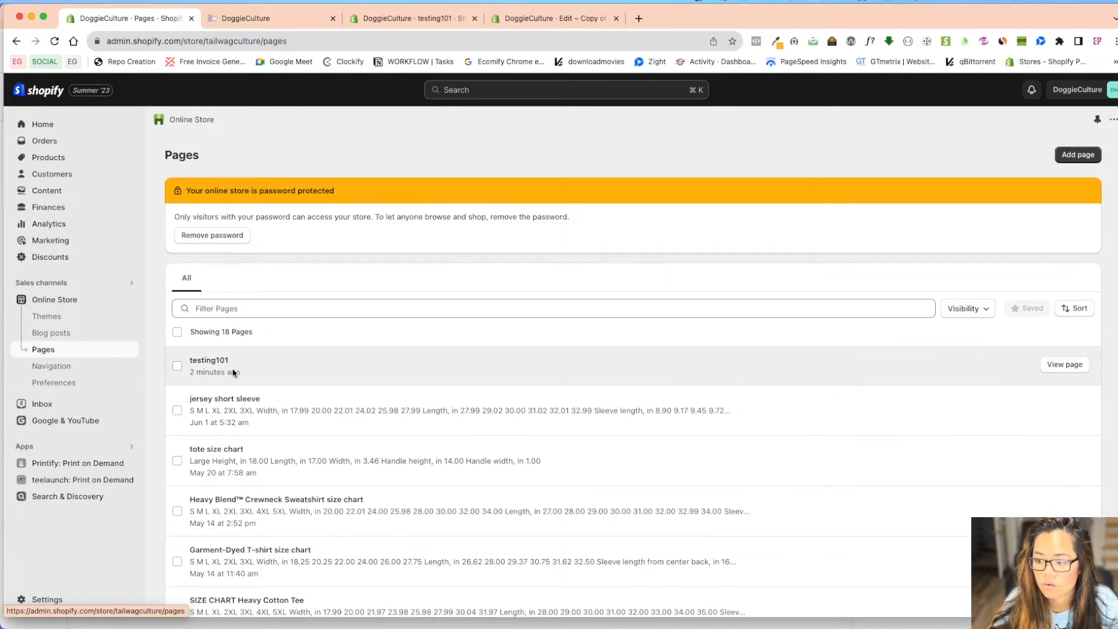
left_click(282, 379)
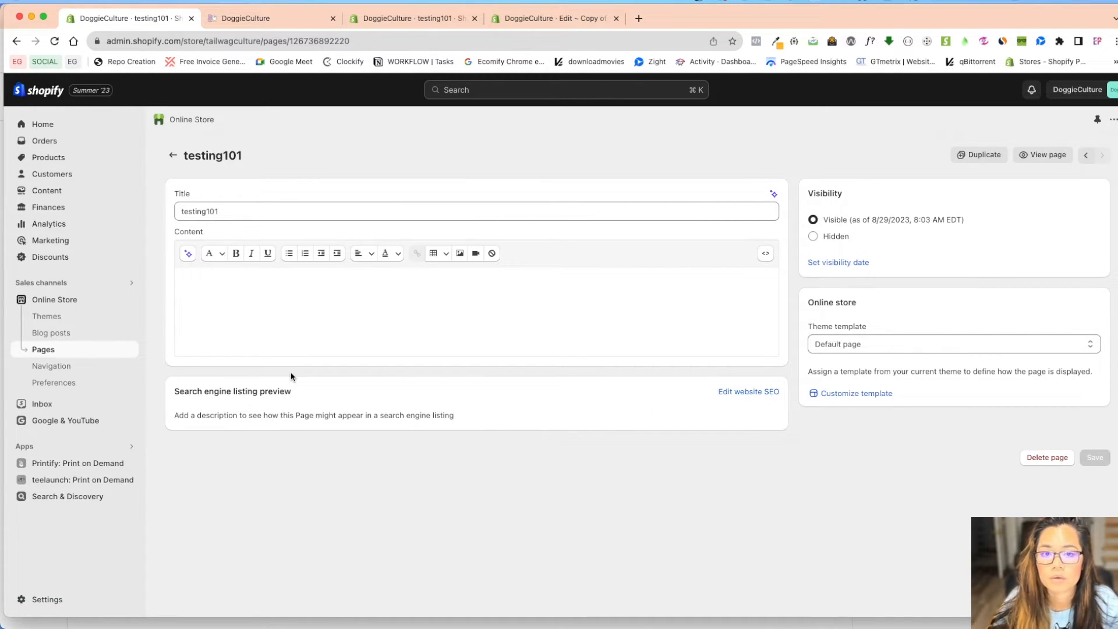
left_click(842, 347)
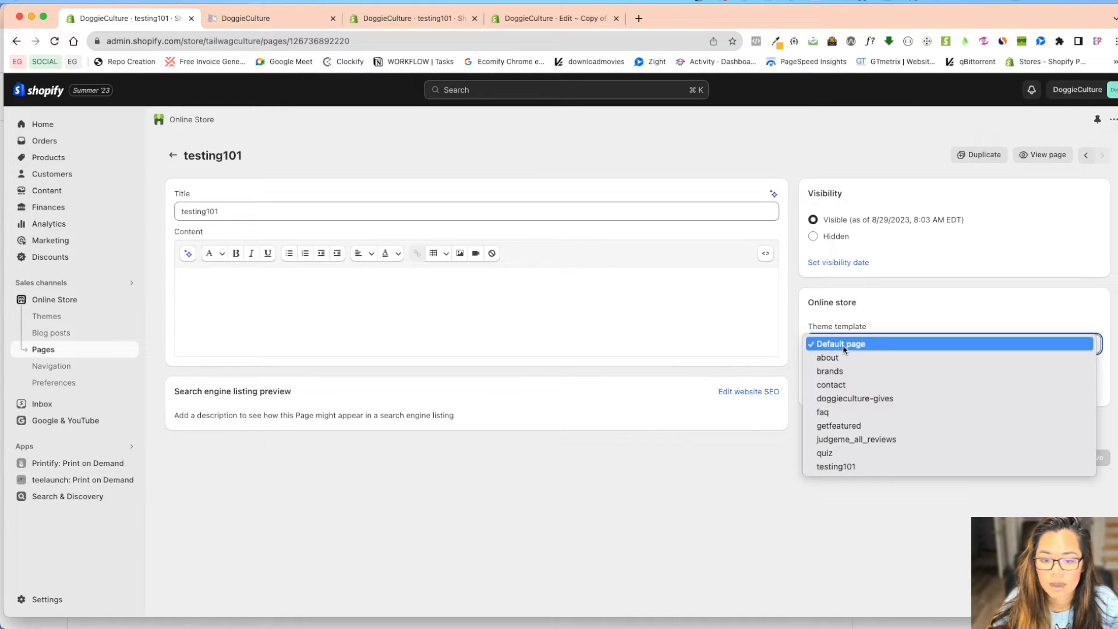
left_click(830, 466)
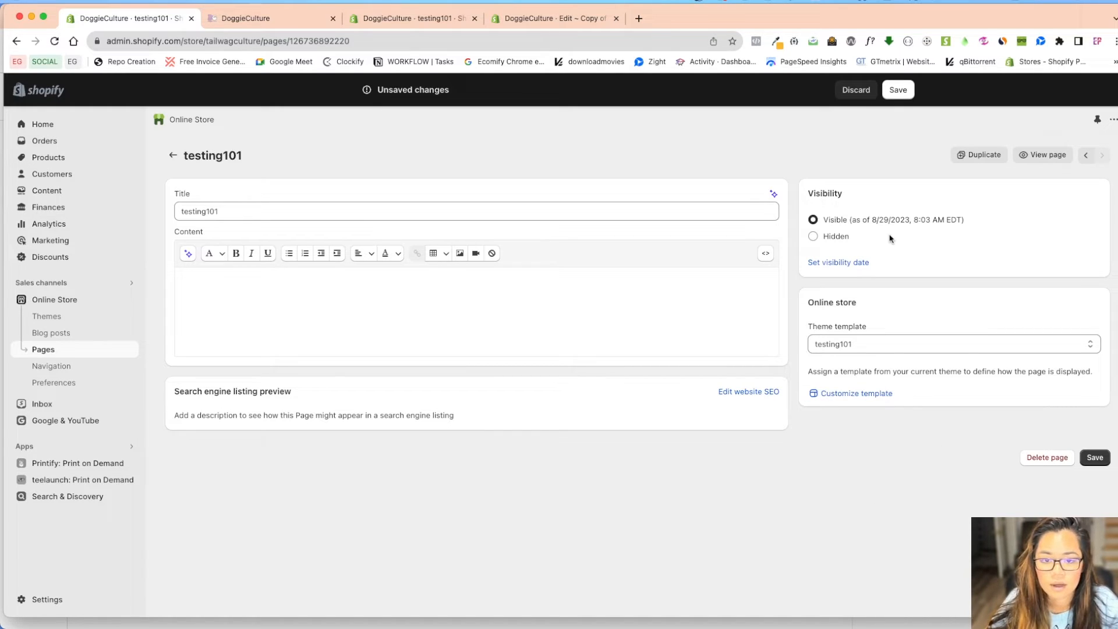
left_click(897, 90)
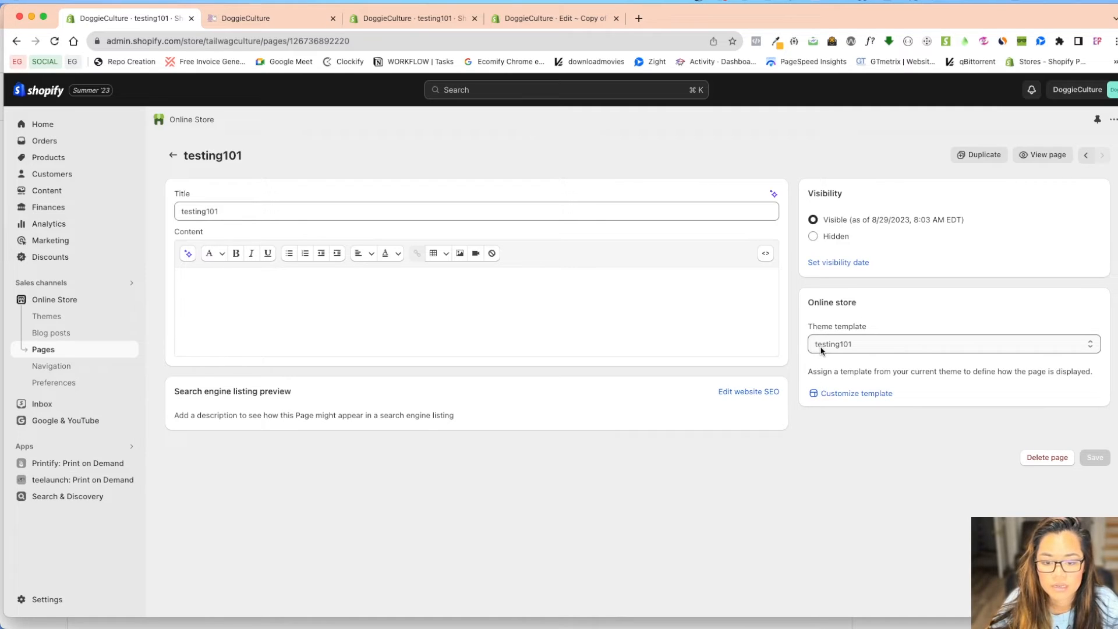
left_click(1047, 155)
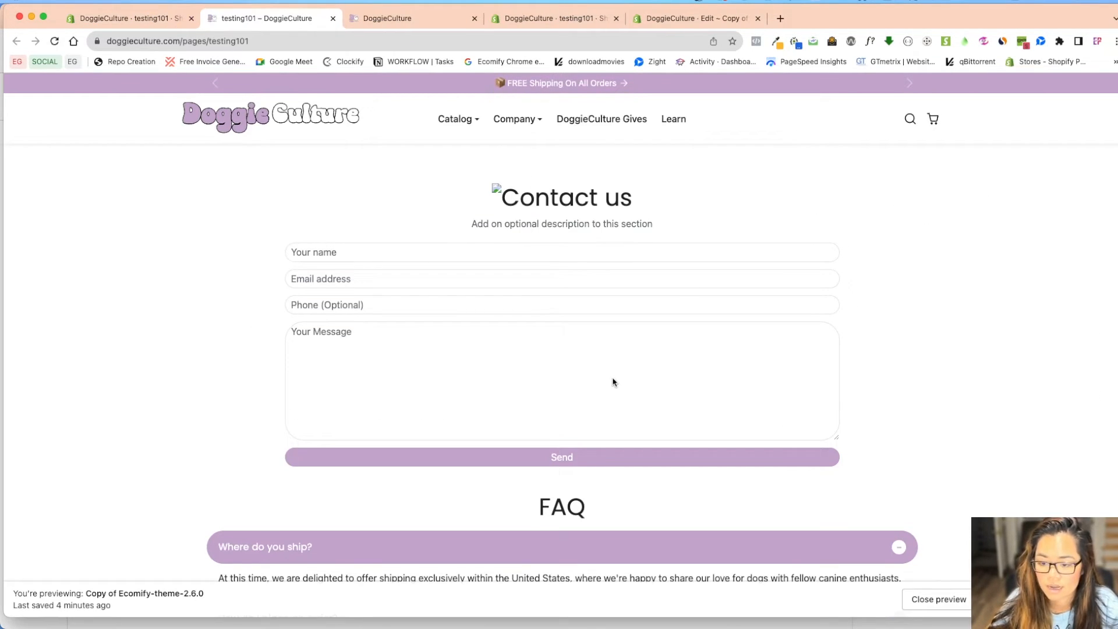
Review the live testing101 page's contact form and FAQ, then return to the admin tab
scroll(612, 374, "down", 4)
scroll(602, 431, "down", 10)
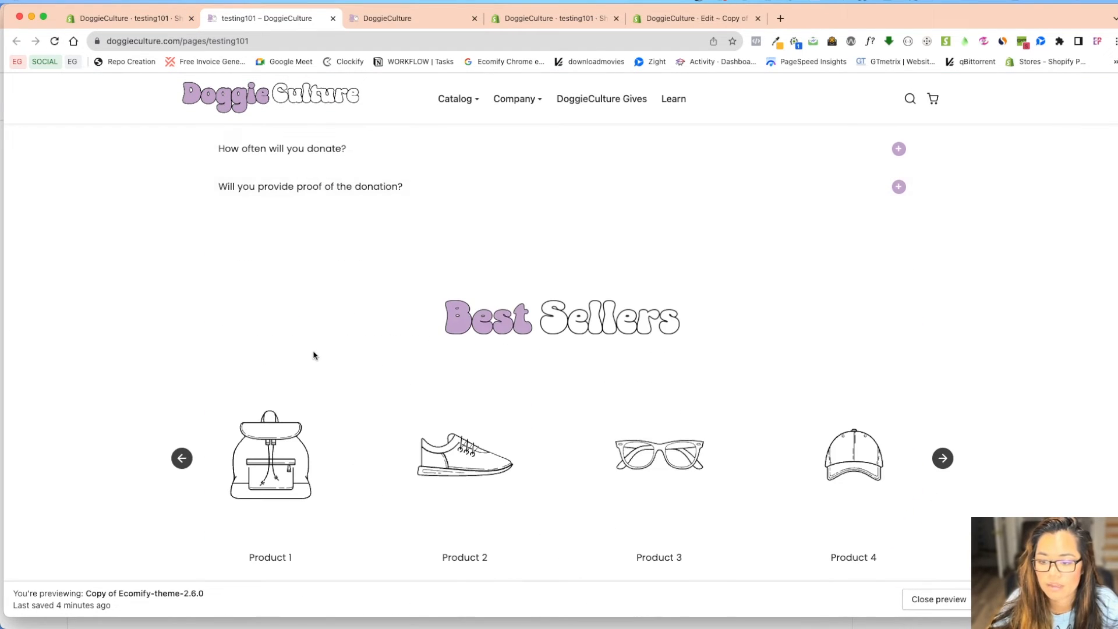
scroll(582, 379, "up", 10)
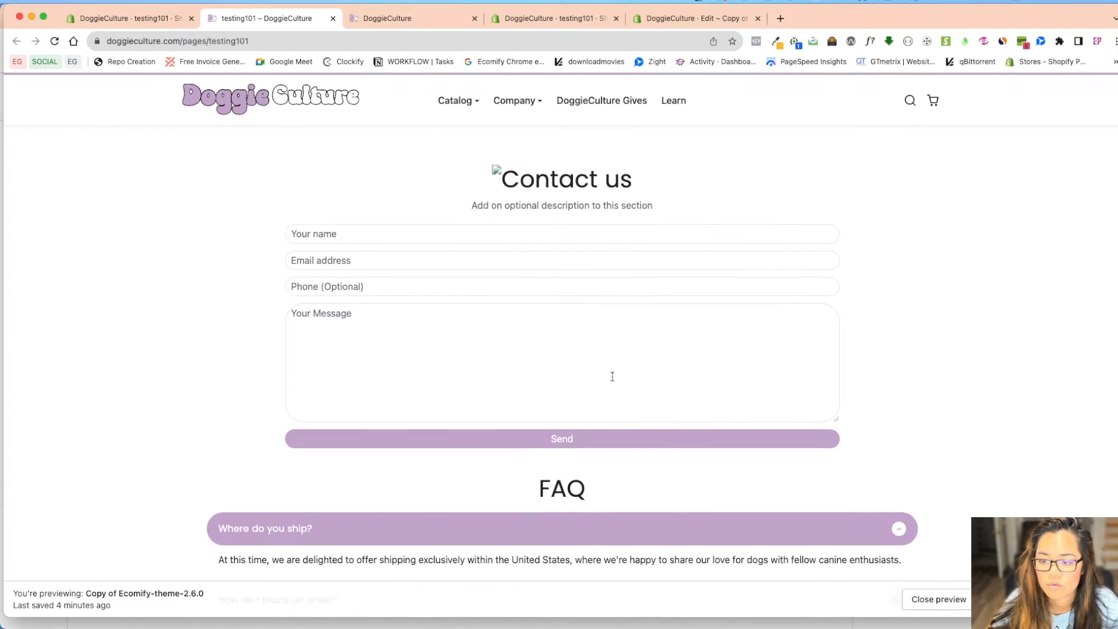
scroll(612, 376, "up", 1)
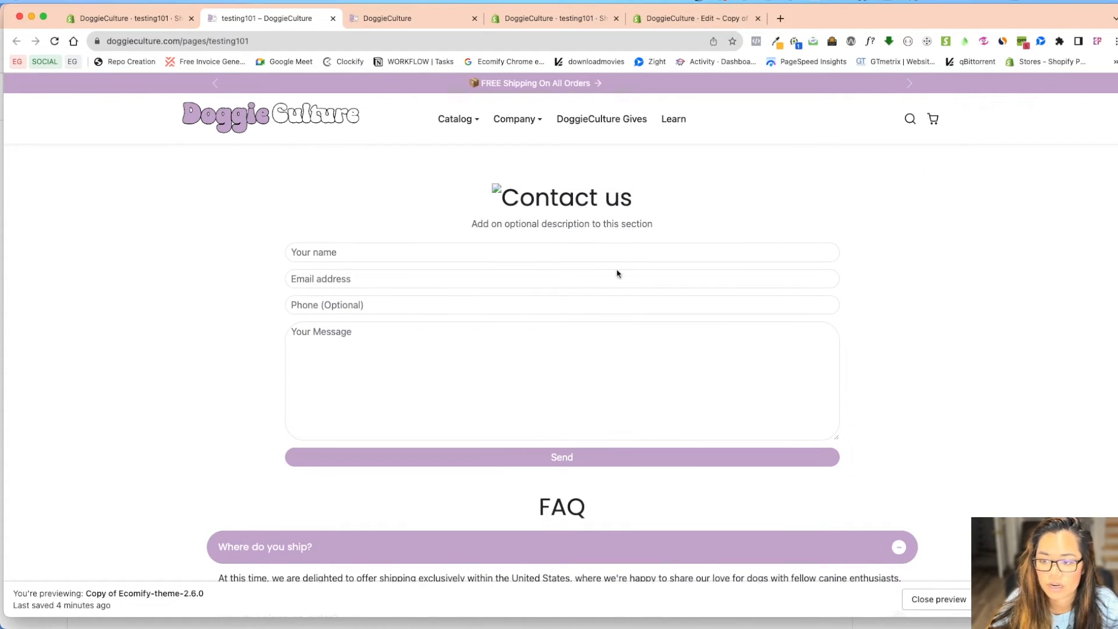
left_click(521, 22)
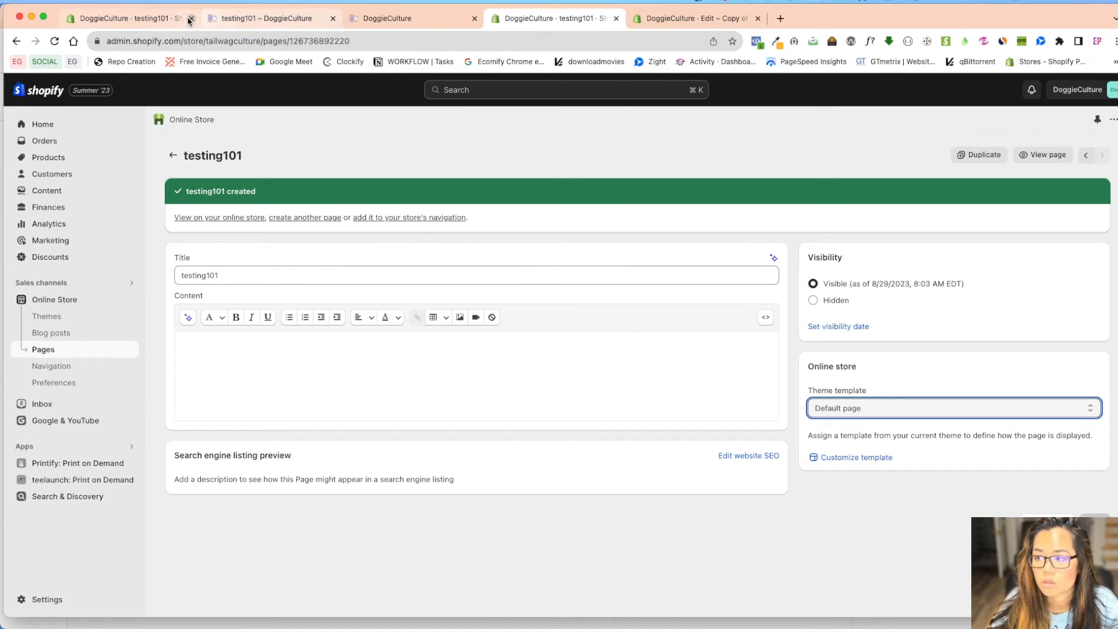
From the testing101 admin tab, open the theme customizer for Copy of Ecomify-theme-2.6.0
left_click(130, 21)
left_click(55, 299)
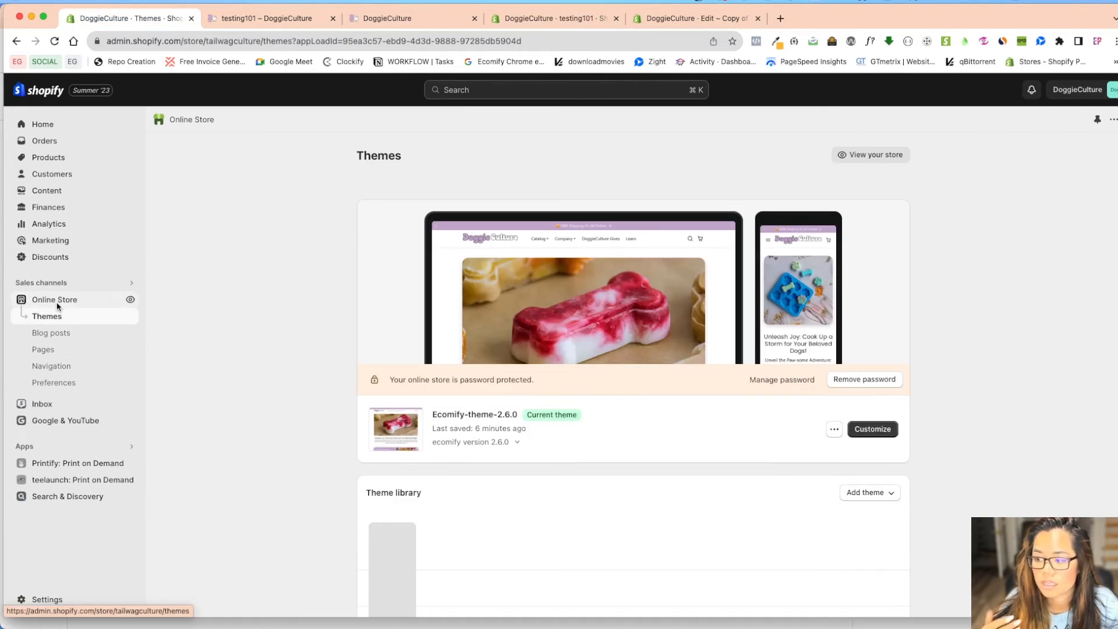
scroll(998, 433, "down", 1)
left_click(1063, 384)
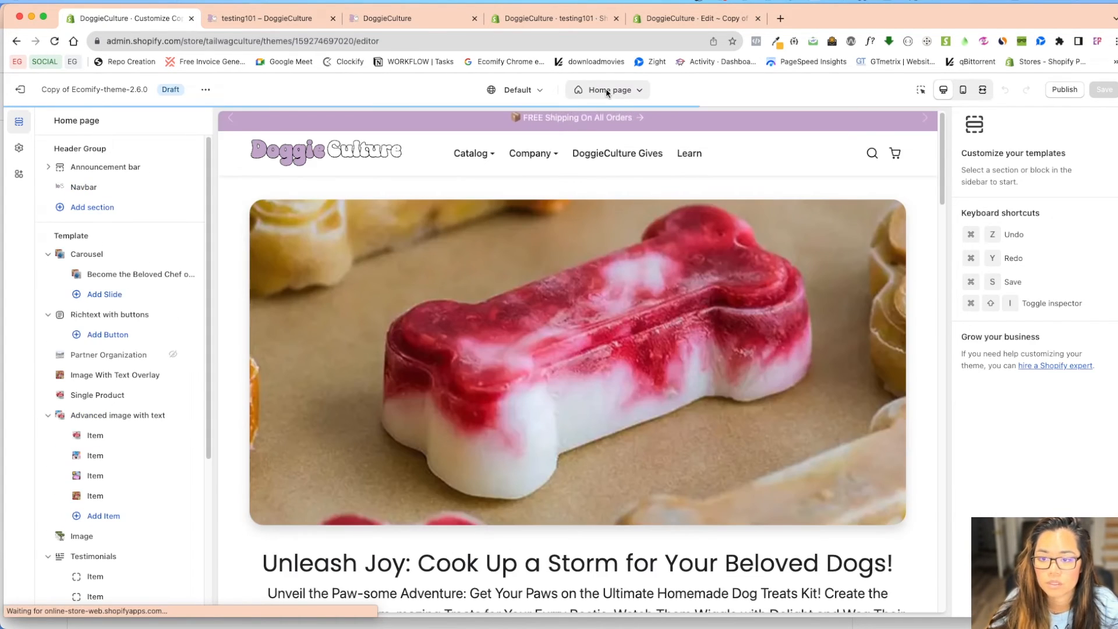
Preview the Pages > testing101 template in the customizer
left_click(608, 90)
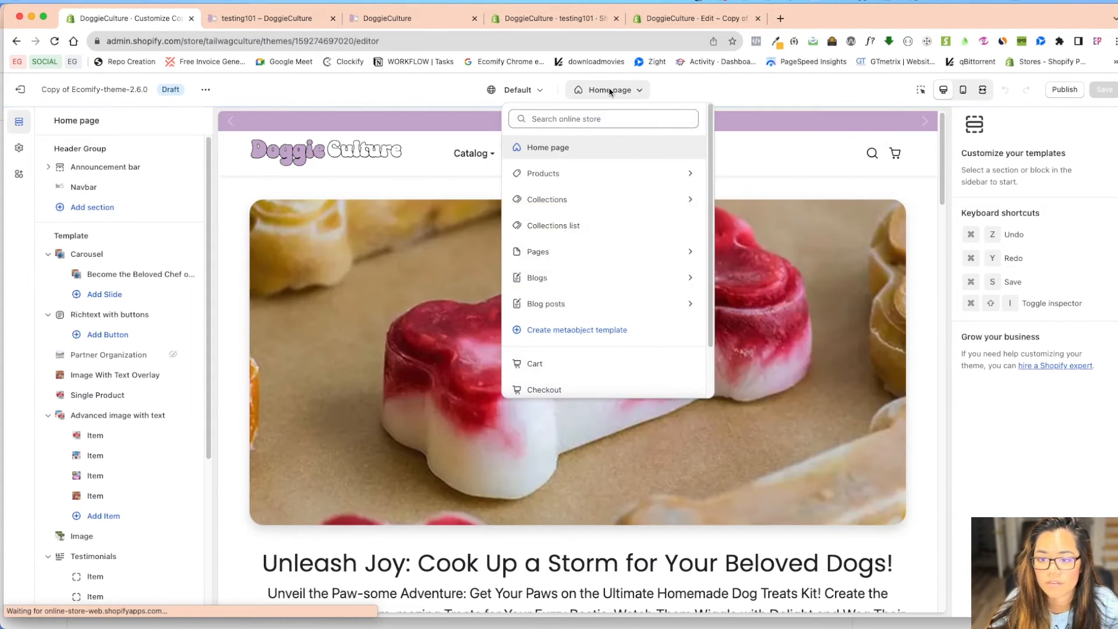
left_click(569, 252)
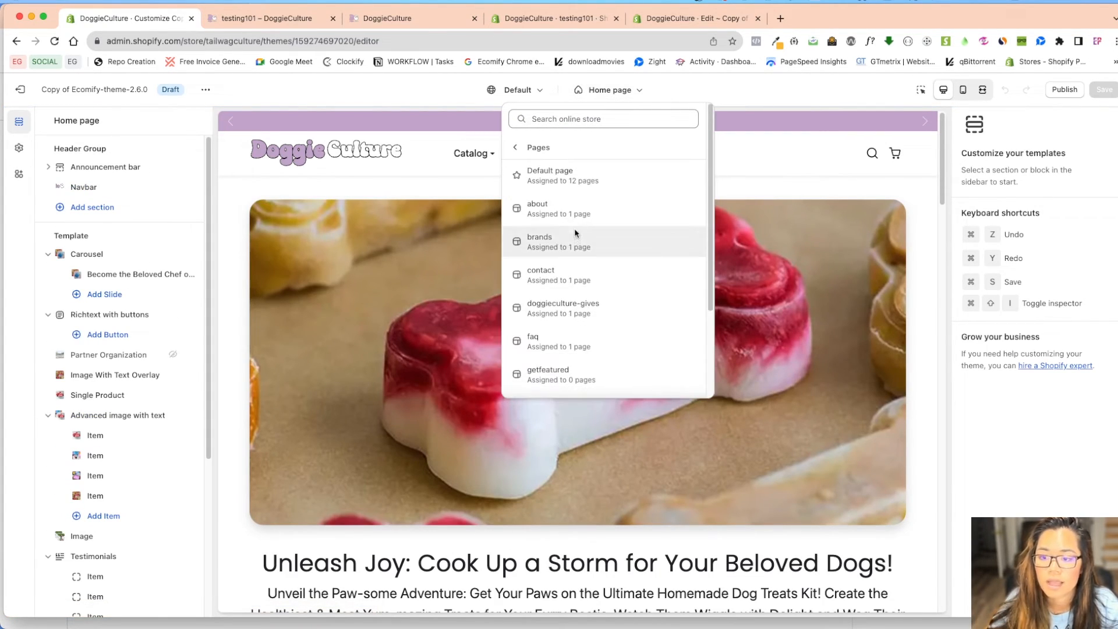
scroll(585, 271, "down", 2)
scroll(606, 243, "up", 2)
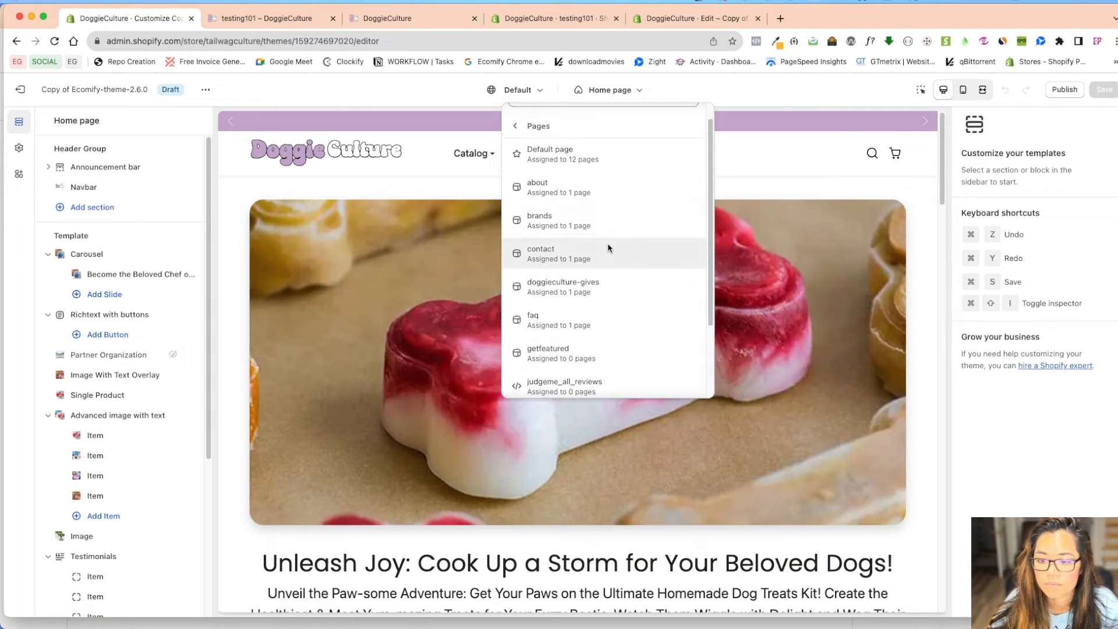
scroll(617, 250, "down", 3)
left_click(588, 351)
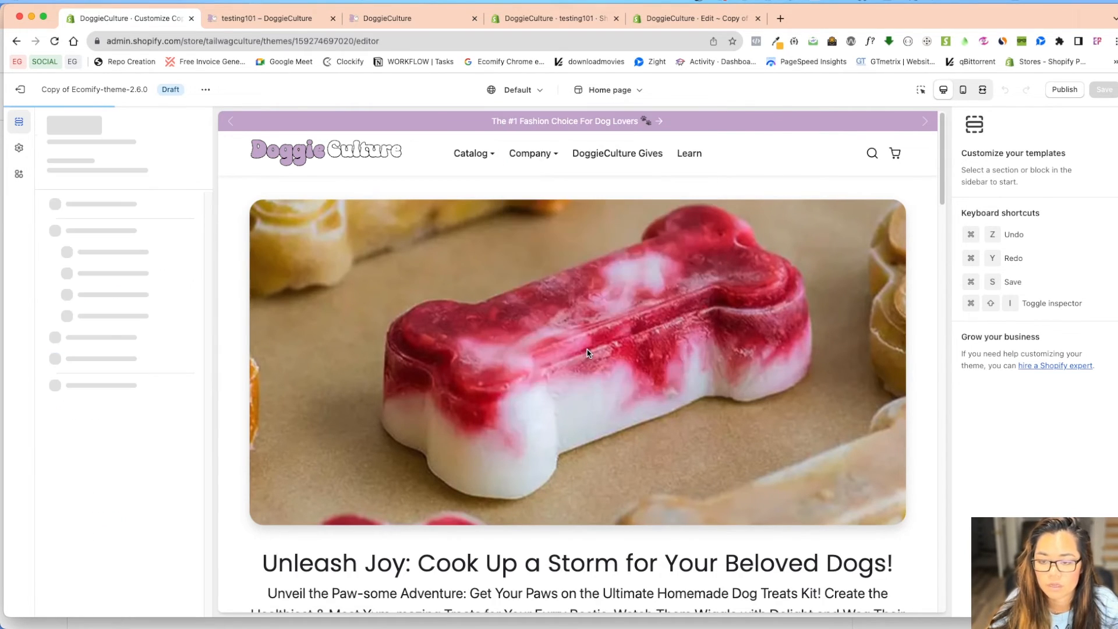
View the testing101 contact form and FAQ in fullscreen, then return to the themes overview
left_click(982, 90)
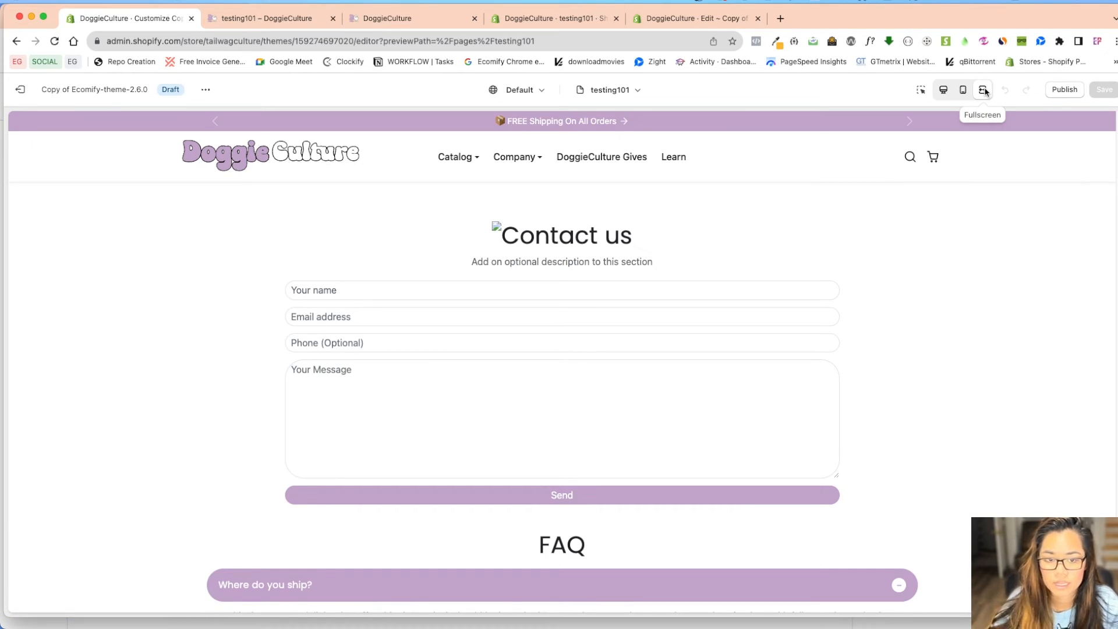
scroll(746, 387, "down", 4)
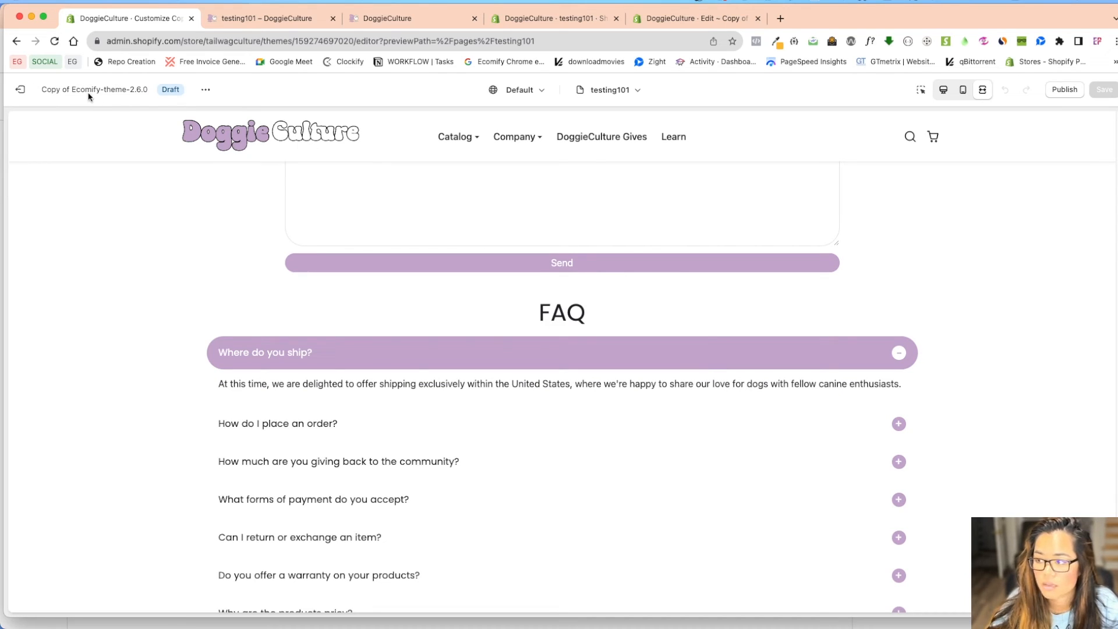
left_click(20, 89)
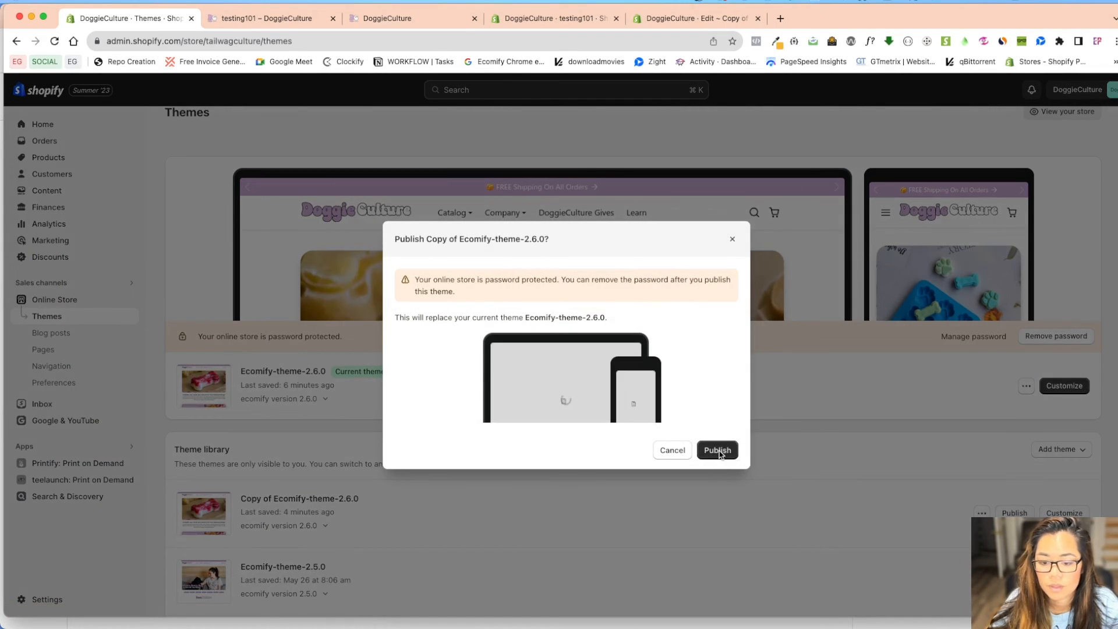
Publish Copy of Ecomify-theme-2.6.0 and open the testing101 page to check its template
left_click(718, 451)
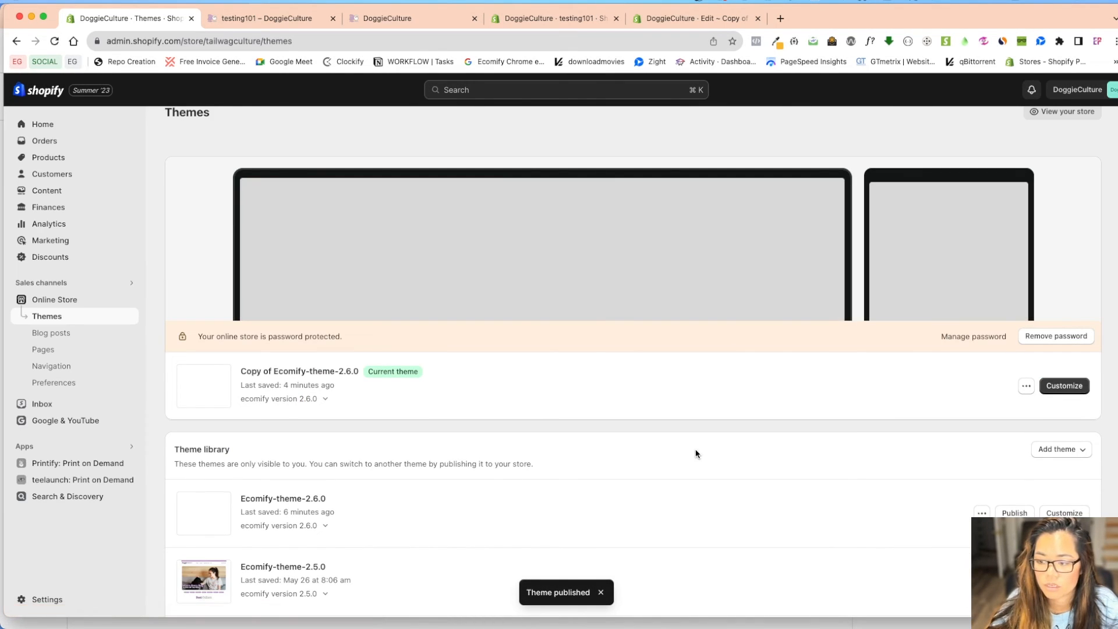
left_click(43, 349)
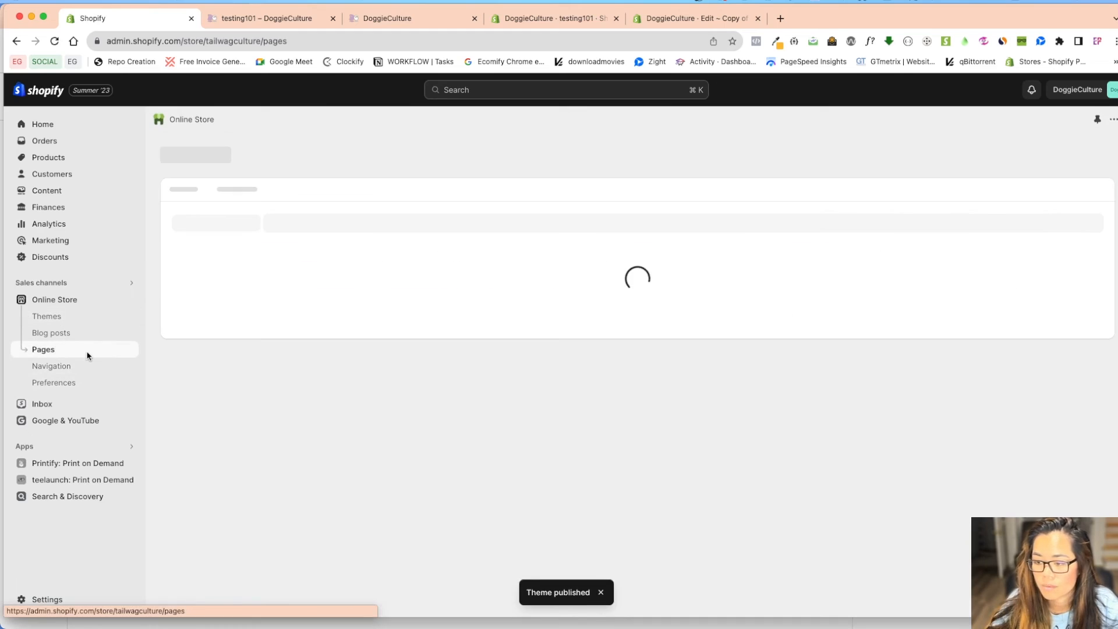
left_click(289, 372)
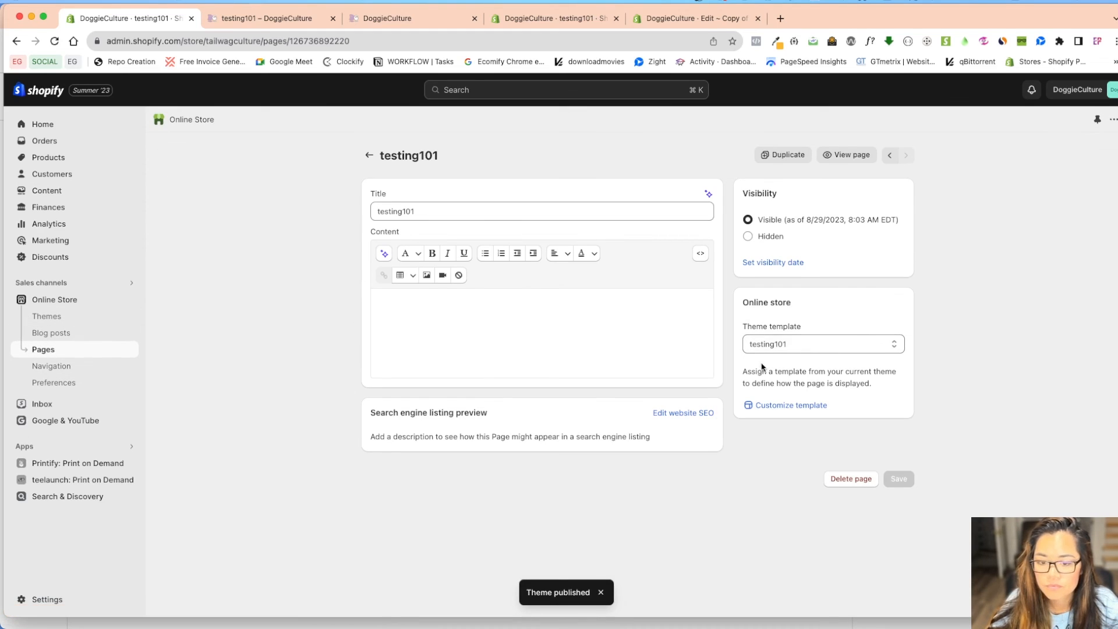